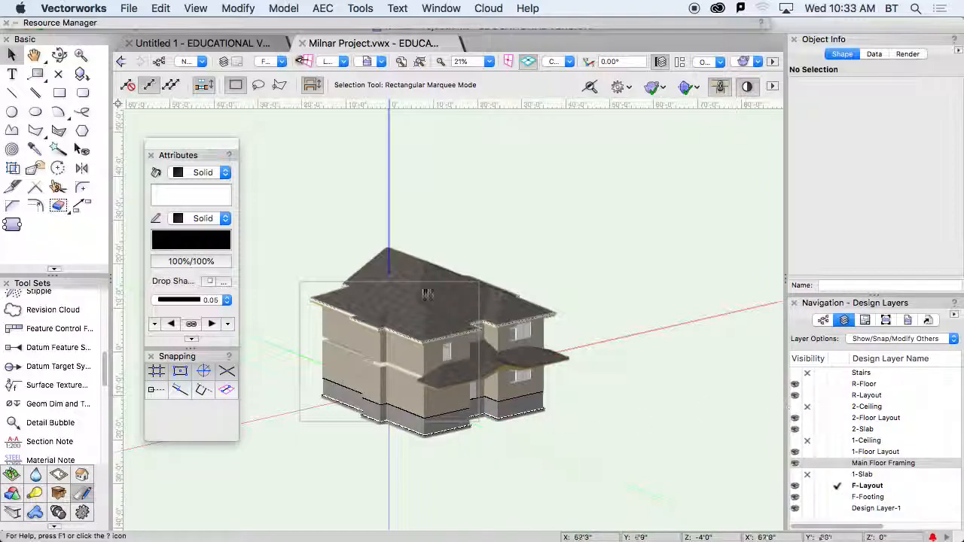
Step: Turn on the Clip Cube around the whole house and switch it off again
{"action": "left_click", "coordinate": [196, 8]}
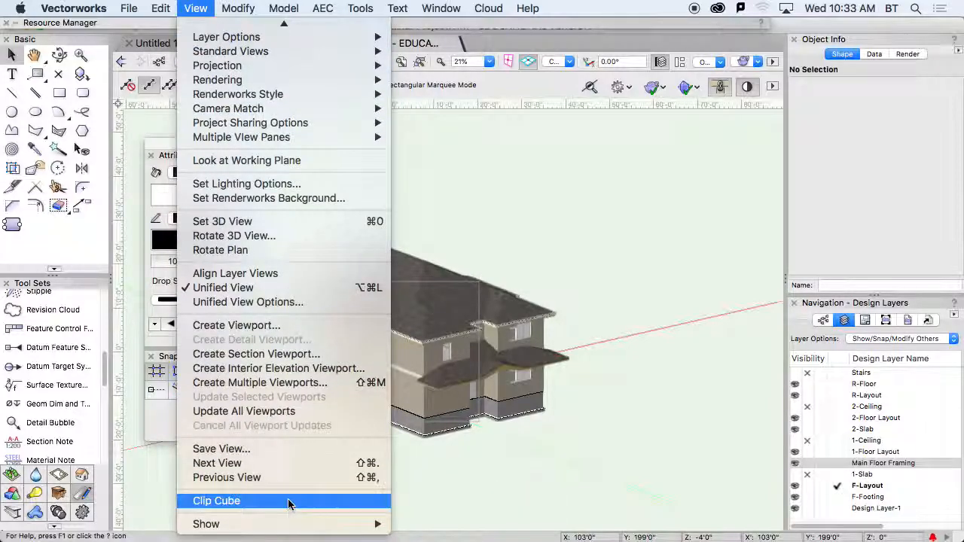
{"action": "left_click", "coordinate": [290, 502]}
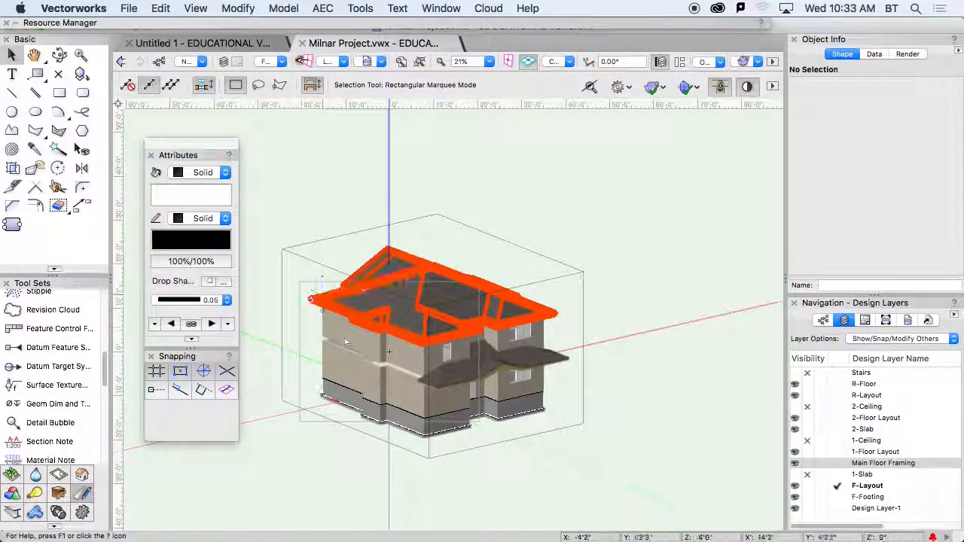
{"action": "left_click", "coordinate": [195, 8]}
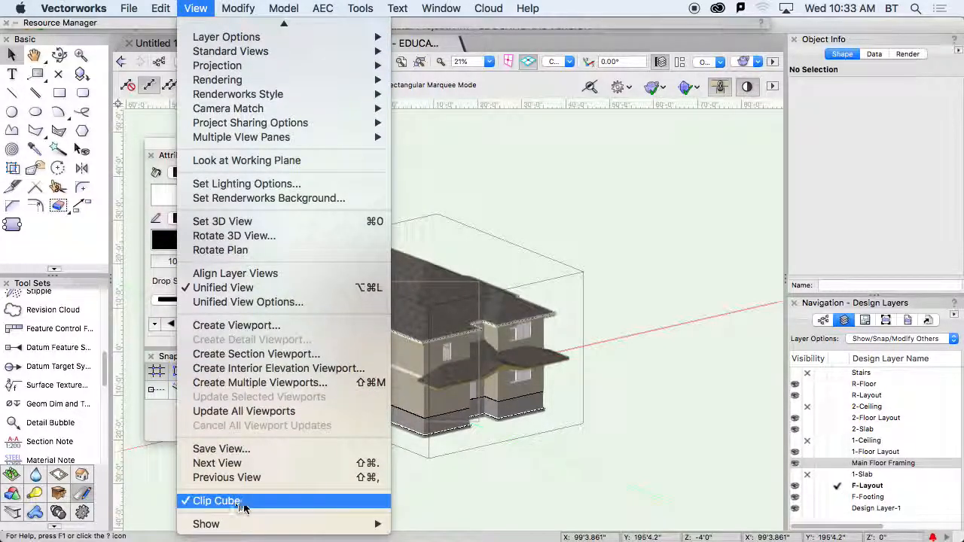
{"action": "left_click", "coordinate": [237, 502]}
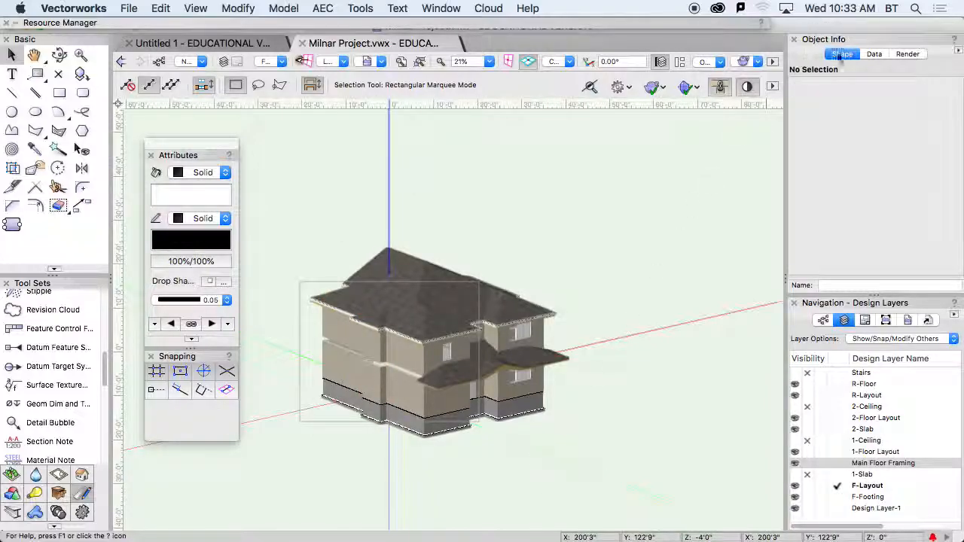
Step: Try the Clip Cube with only the main roof selected, then switch it off and clear the selection
{"action": "left_click", "coordinate": [432, 293]}
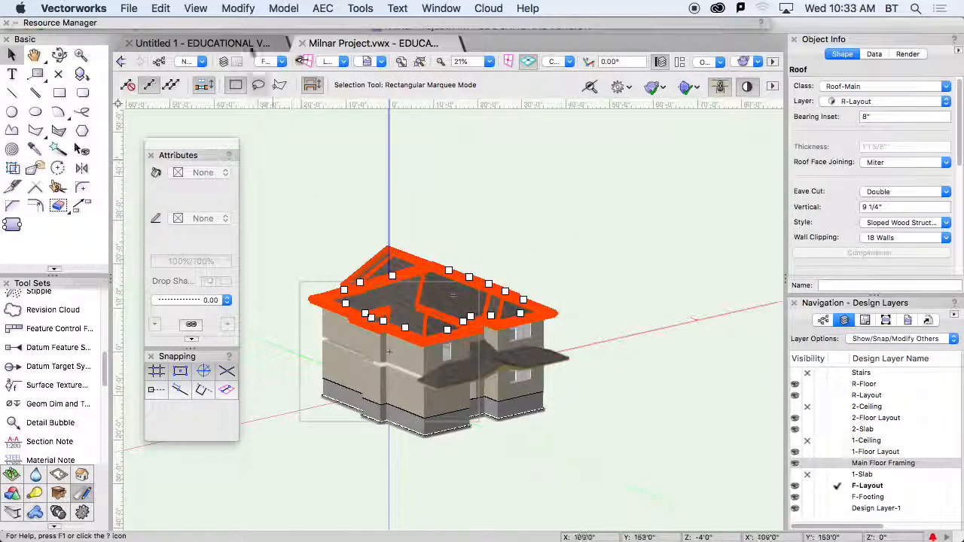
{"action": "left_click", "coordinate": [194, 9]}
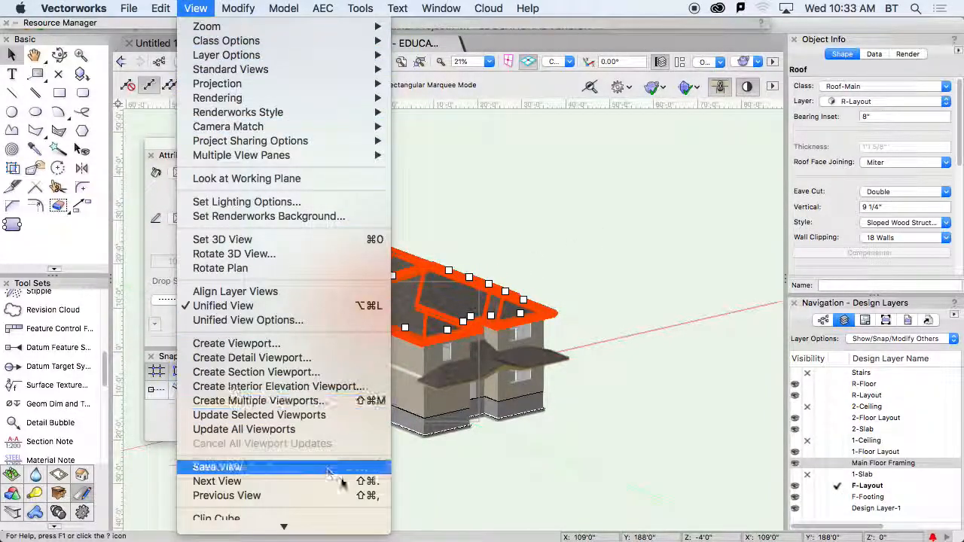
{"action": "left_click", "coordinate": [278, 503]}
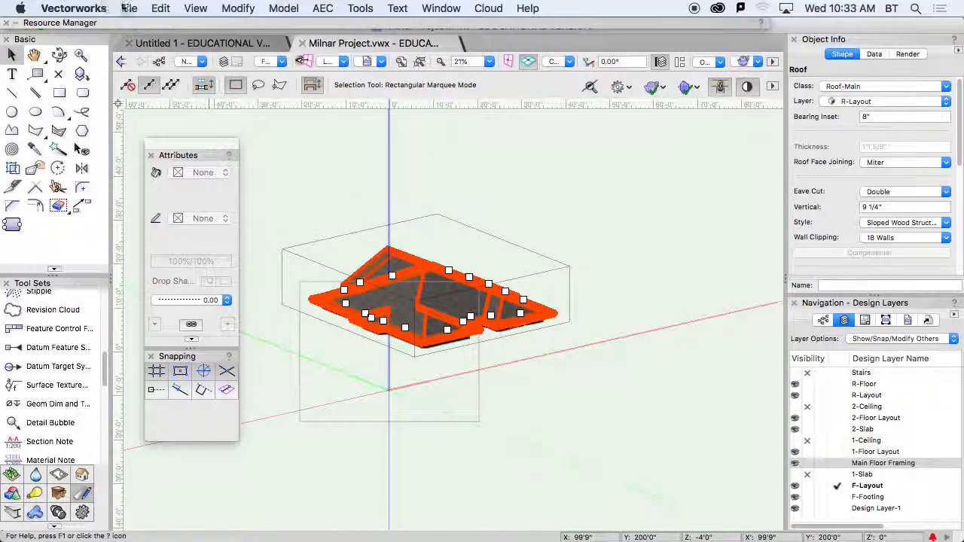
{"action": "left_click", "coordinate": [173, 9]}
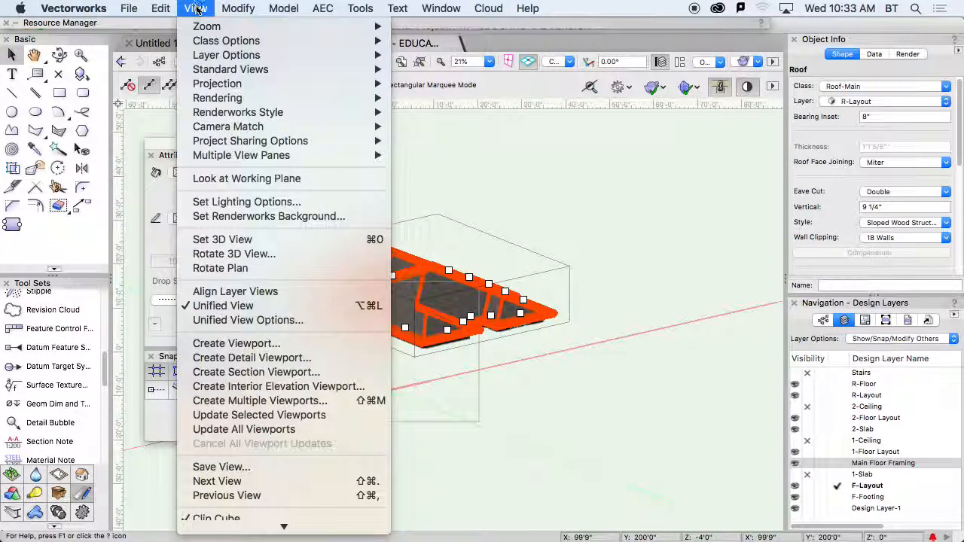
{"action": "left_click", "coordinate": [255, 503]}
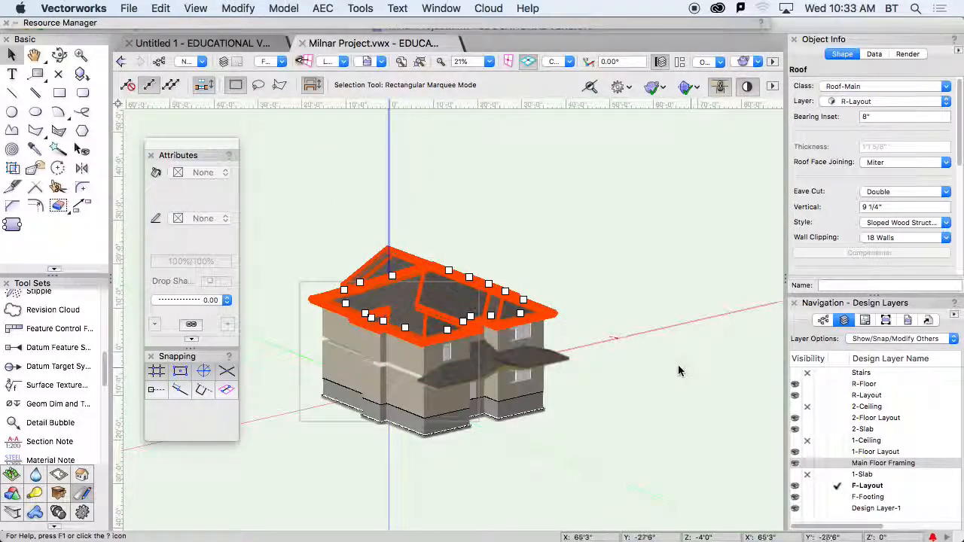
{"action": "left_click", "coordinate": [625, 364]}
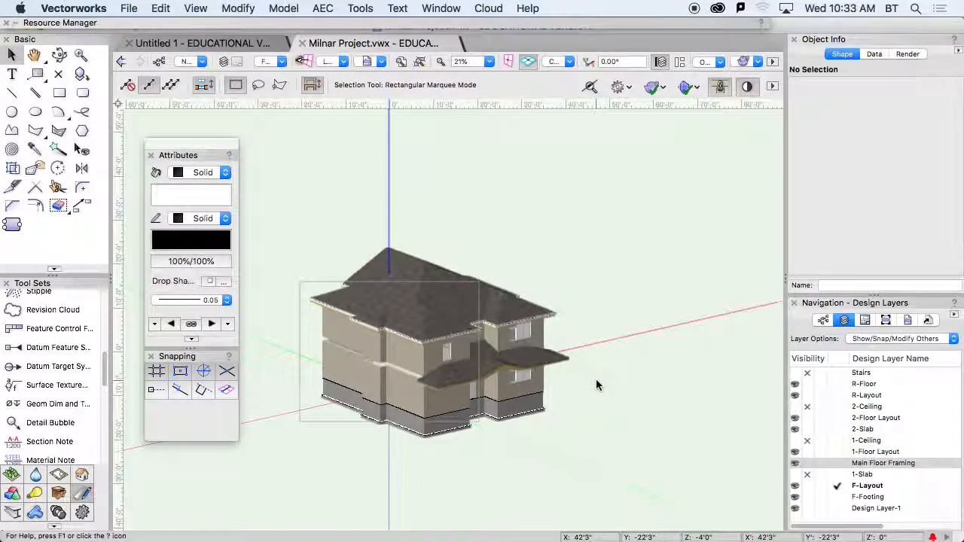
Step: Set the layer options to Show/Snap Others and turn on the Clip Cube around the whole house
{"action": "left_click", "coordinate": [896, 338]}
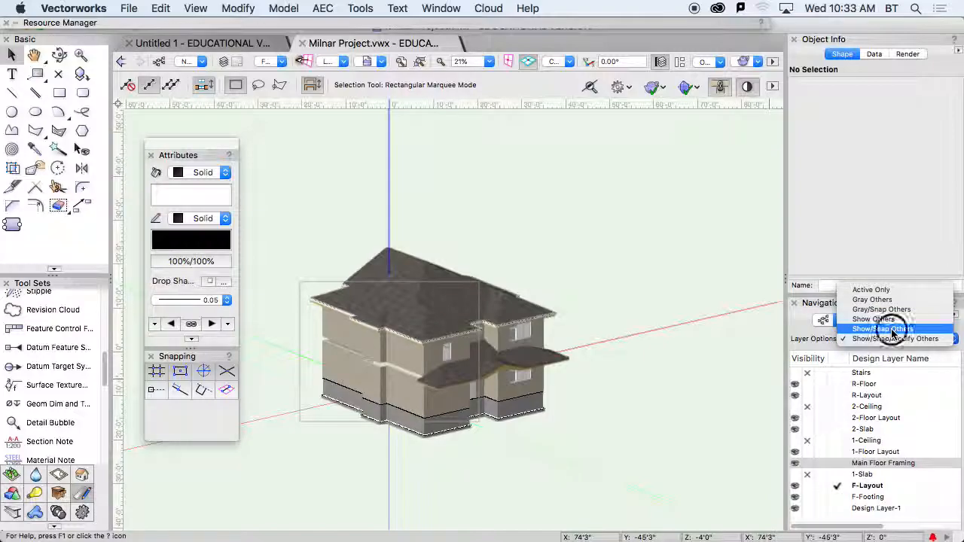
{"action": "left_click", "coordinate": [892, 327]}
{"action": "left_click", "coordinate": [161, 9]}
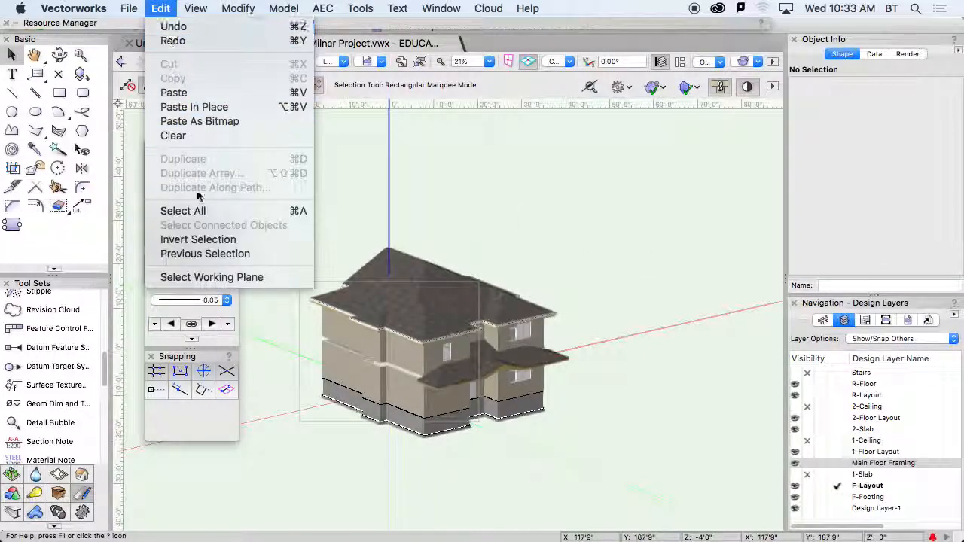
{"action": "mouse_move", "coordinate": [195, 8]}
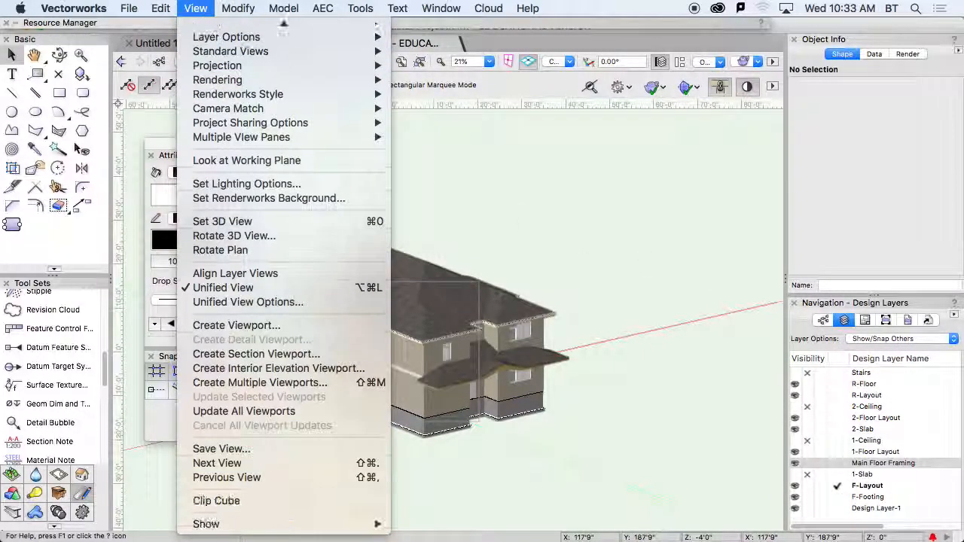
{"action": "left_click", "coordinate": [237, 501]}
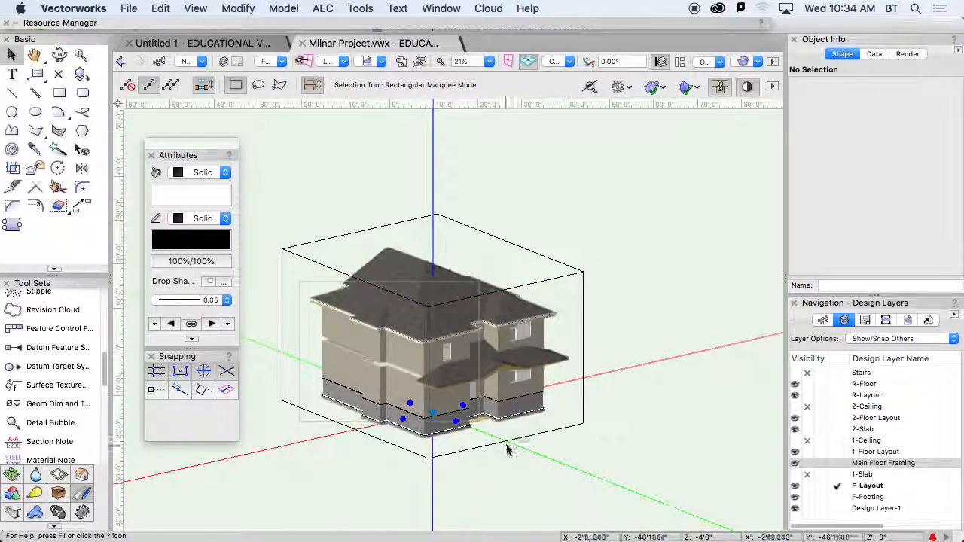
Step: Try rotating the Clip Cube about its vertical axis and moving its front face outward
{"action": "left_click", "coordinate": [454, 422]}
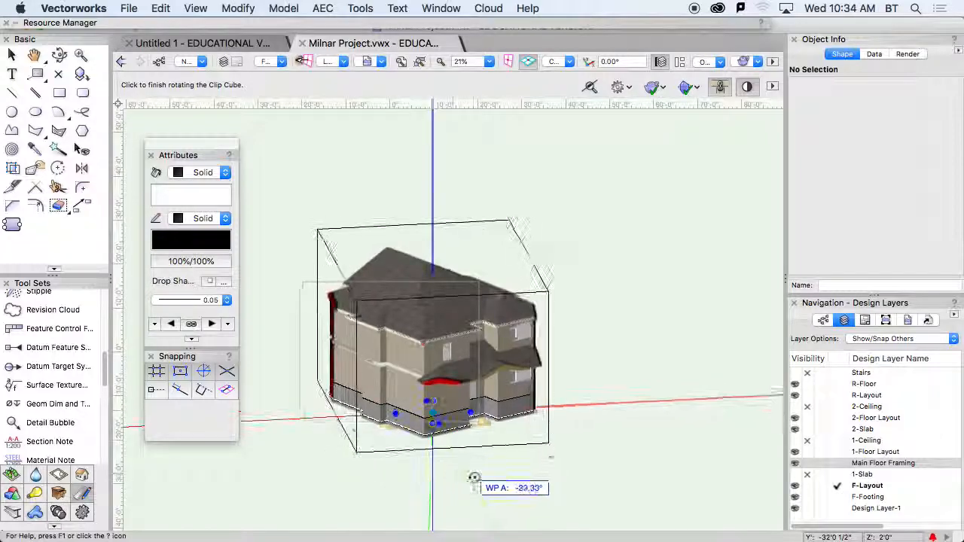
{"action": "left_click", "coordinate": [502, 477]}
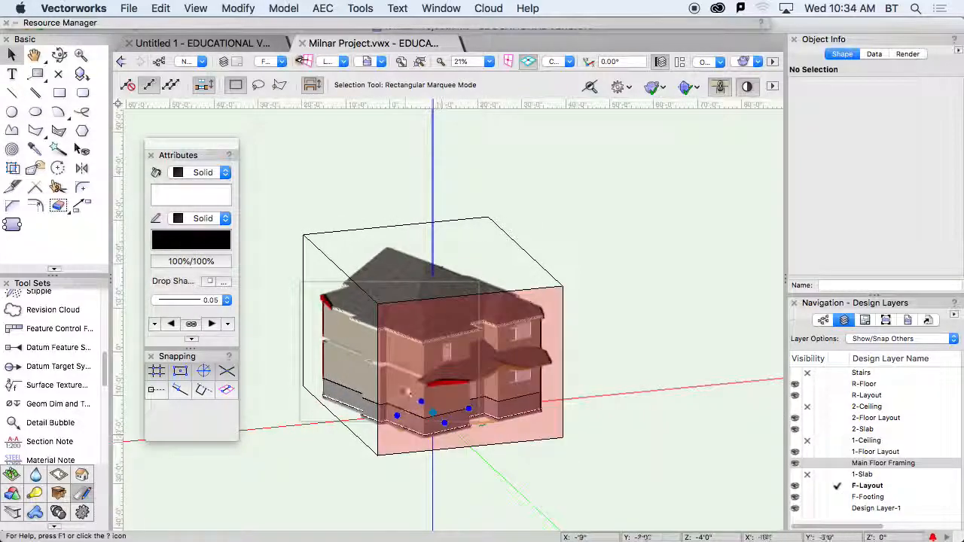
{"action": "left_click", "coordinate": [415, 394]}
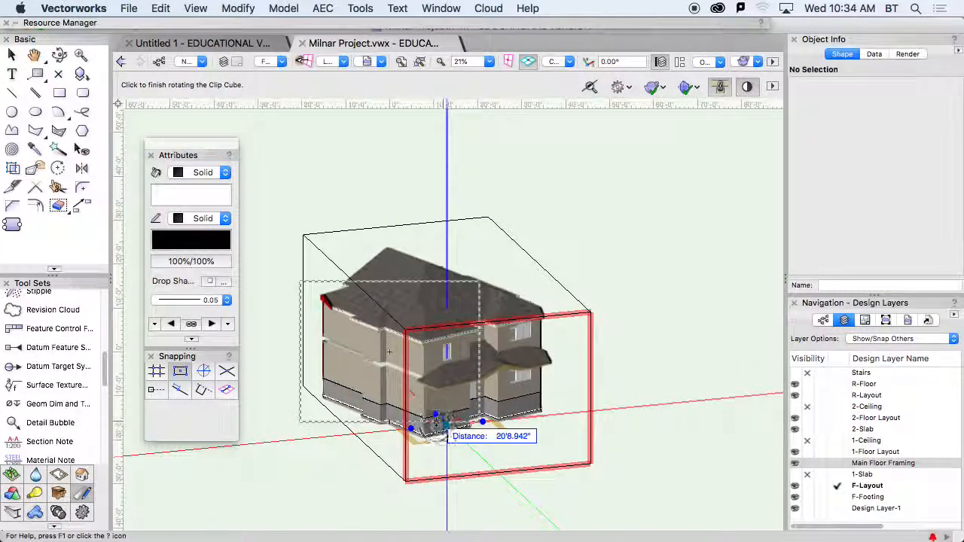
{"action": "left_click", "coordinate": [440, 424]}
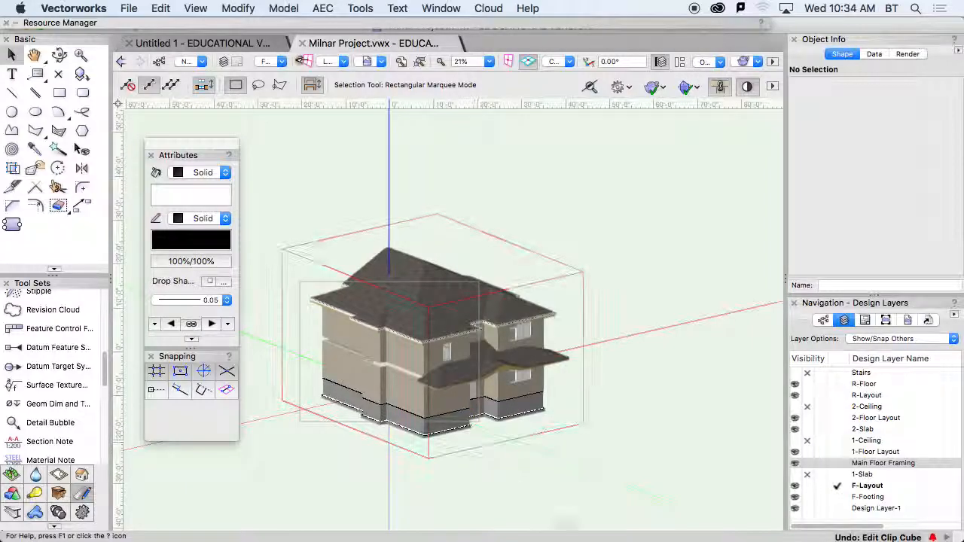
Step: Try cutting into the house by moving the Clip Cube's face on the entry canopy side inward, and undo it
{"action": "mouse_move", "coordinate": [595, 518]}
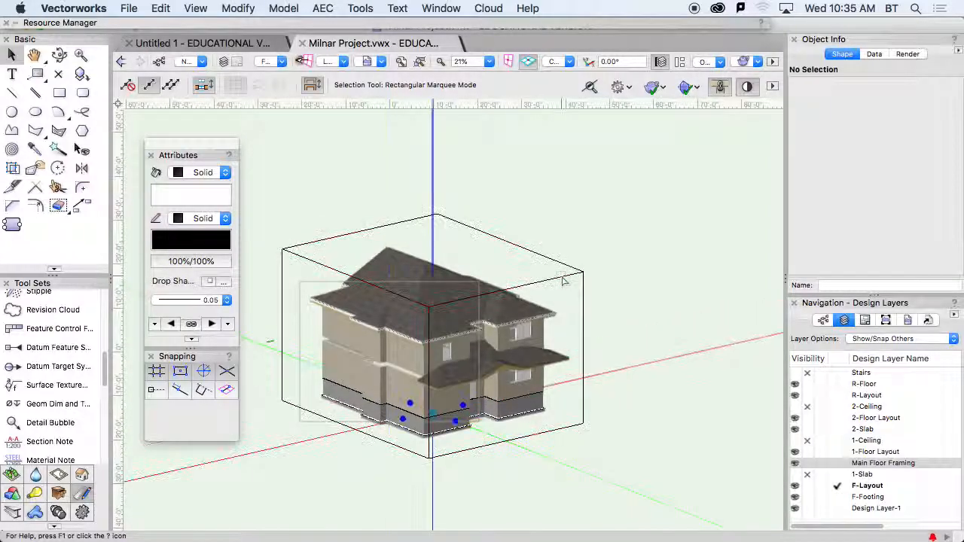
{"action": "left_click", "coordinate": [554, 335]}
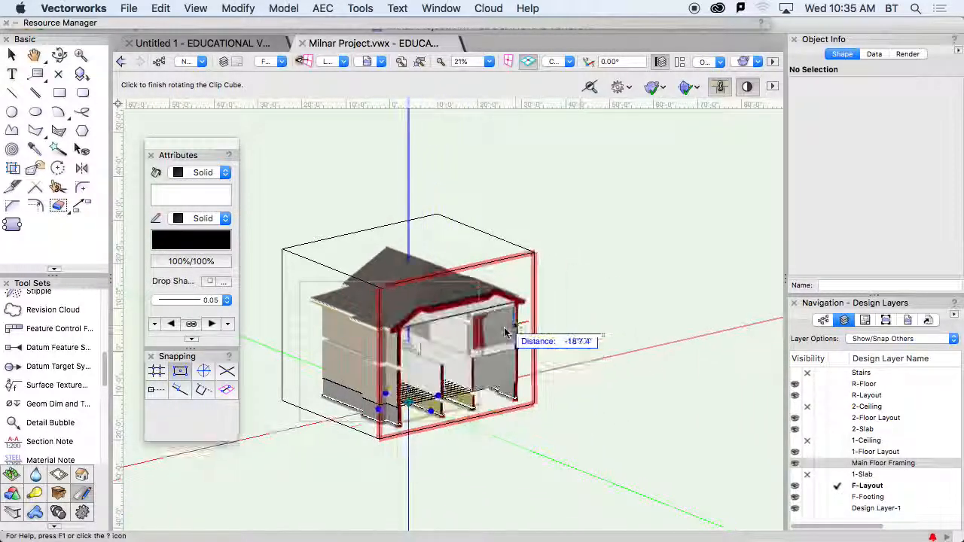
{"action": "left_click", "coordinate": [521, 323]}
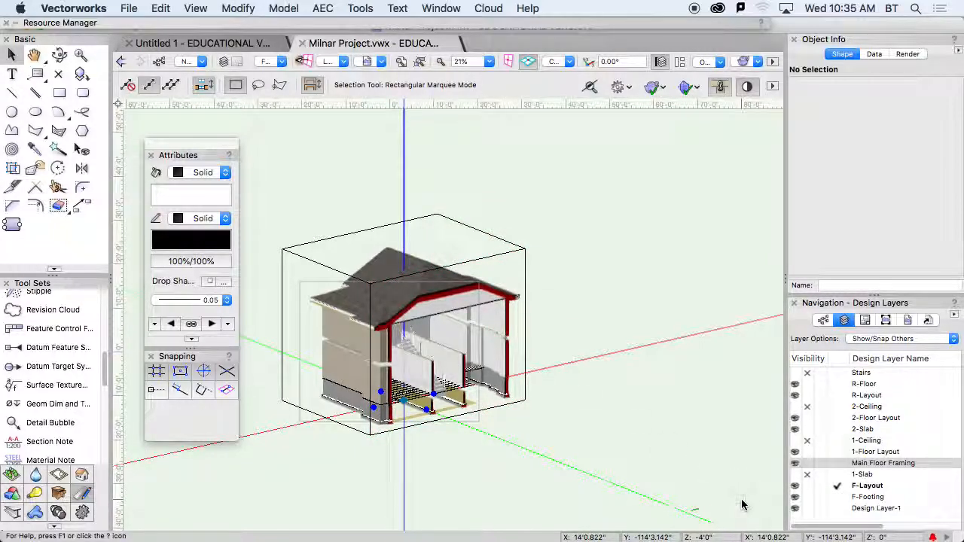
{"action": "key", "text": "super+z"}
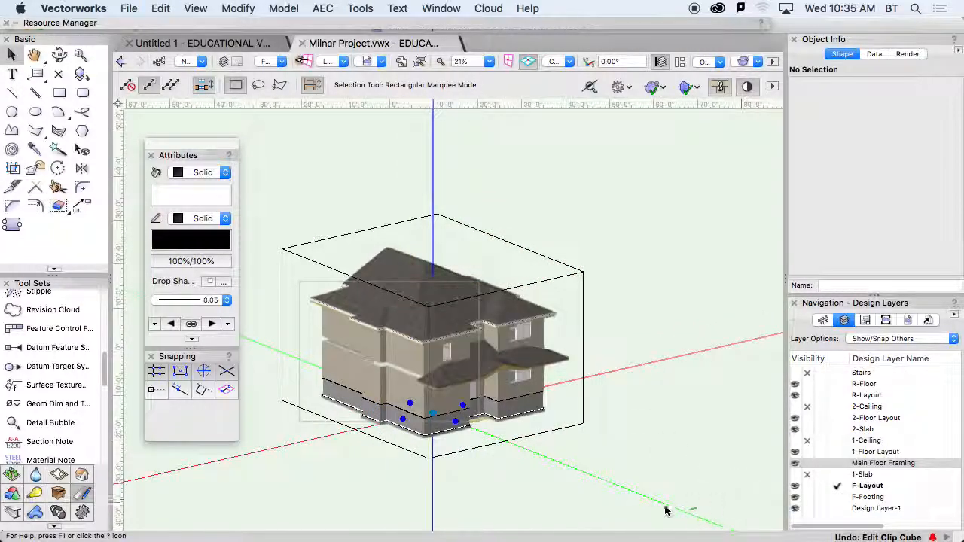
Step: Move the Clip Cube's side face inward about 19'0" to expose the staircase, and start a section viewport from that face
{"action": "left_click", "coordinate": [294, 285]}
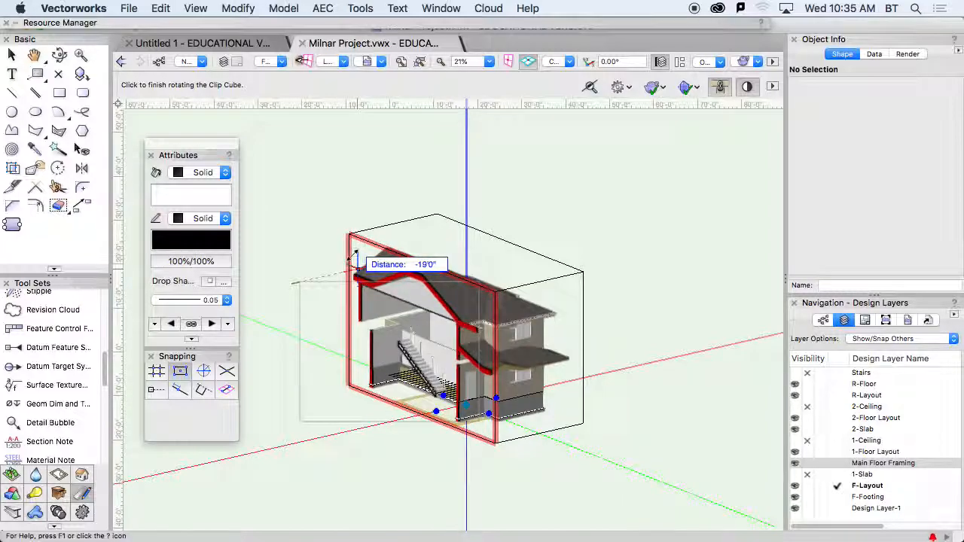
{"action": "left_click", "coordinate": [354, 255]}
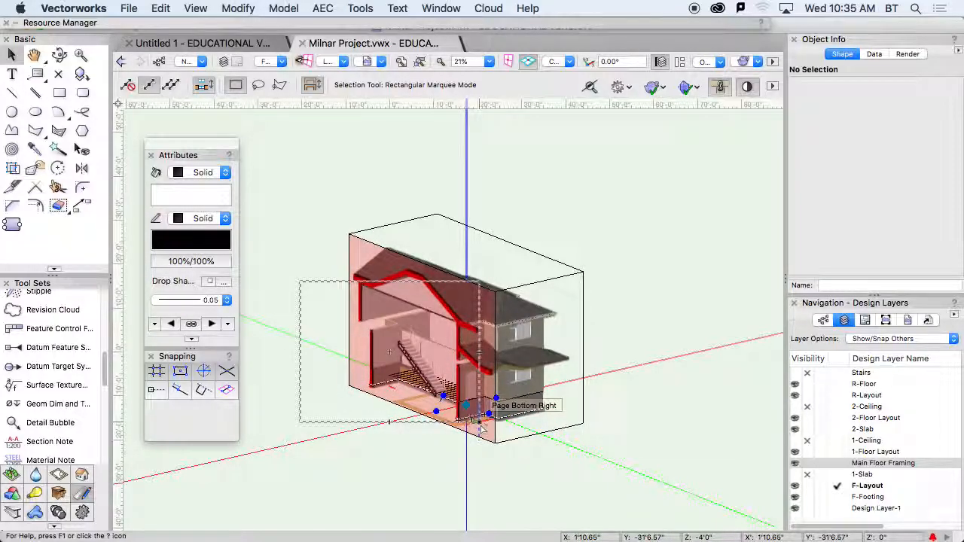
{"action": "right_click", "coordinate": [482, 427]}
{"action": "mouse_move", "coordinate": [563, 530]}
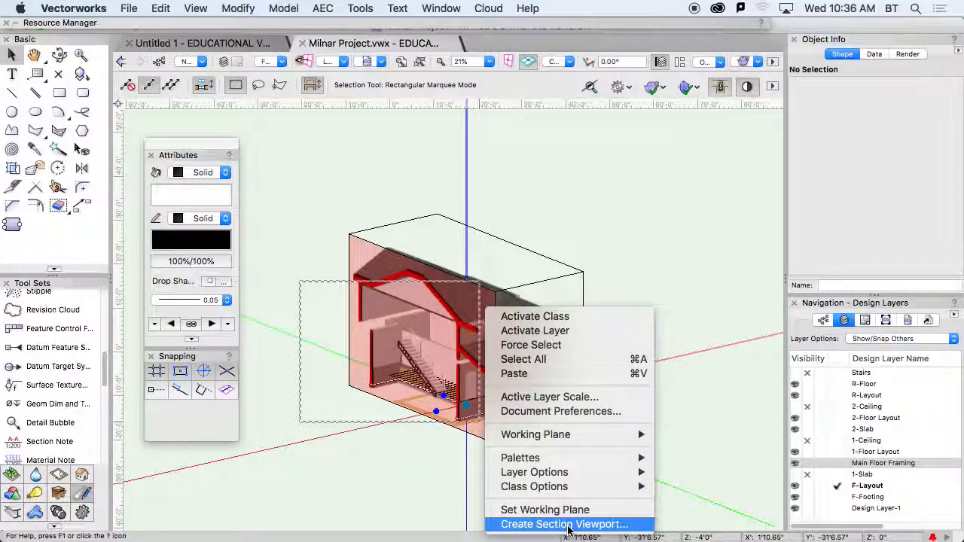
{"action": "left_click", "coordinate": [564, 525]}
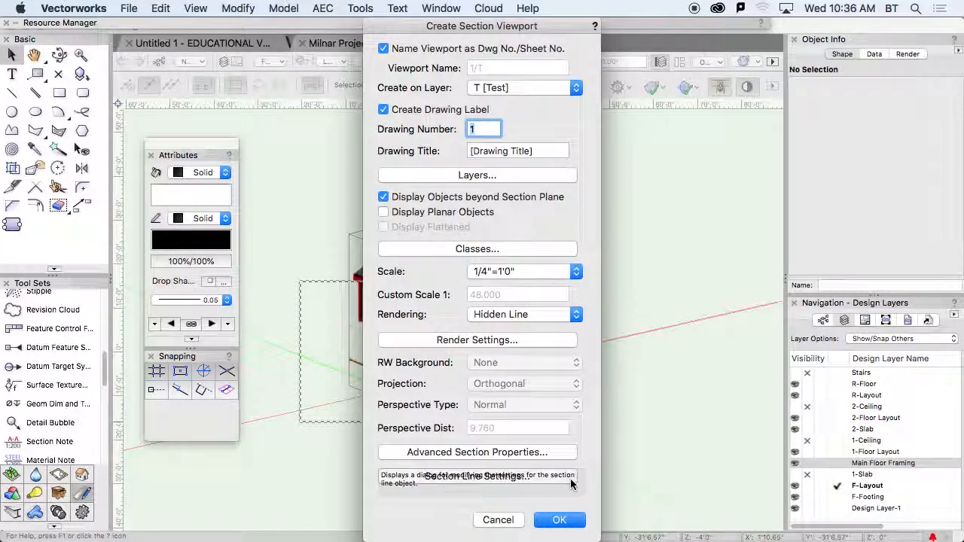
Step: Place the section viewport on sheet layer T [Test] and accept the Hidden Line render settings with a 1.00° smoothing angle
{"action": "left_click", "coordinate": [528, 89]}
{"action": "left_click", "coordinate": [528, 89]}
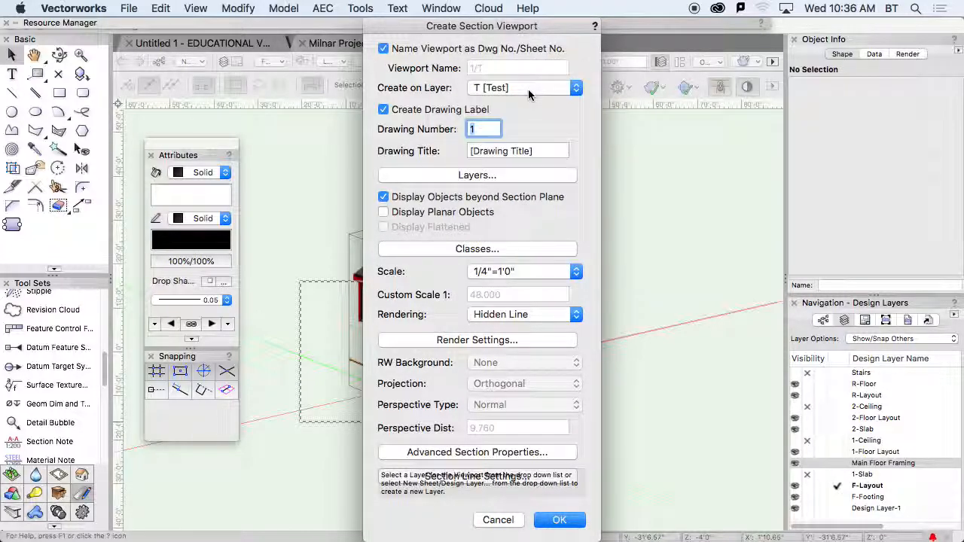
{"action": "left_click", "coordinate": [528, 89]}
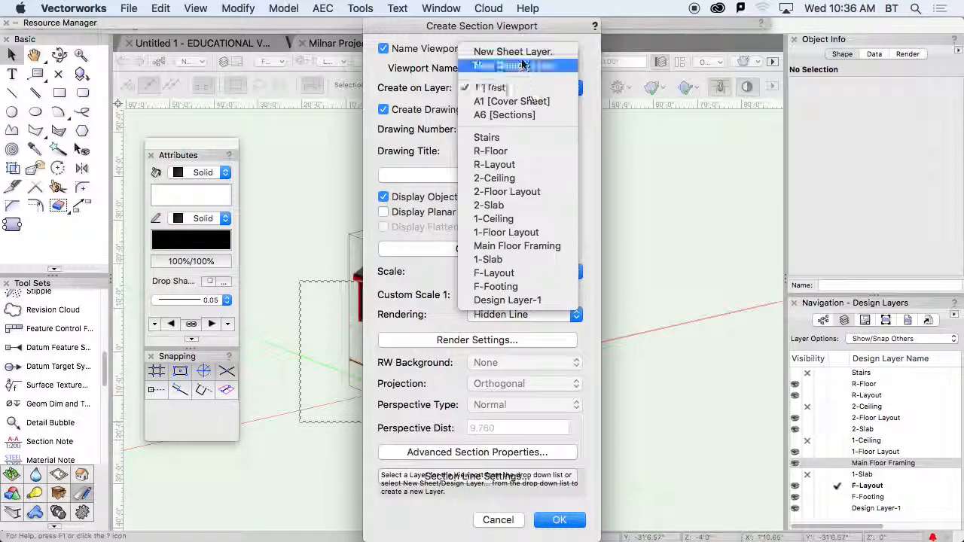
{"action": "left_click", "coordinate": [521, 89]}
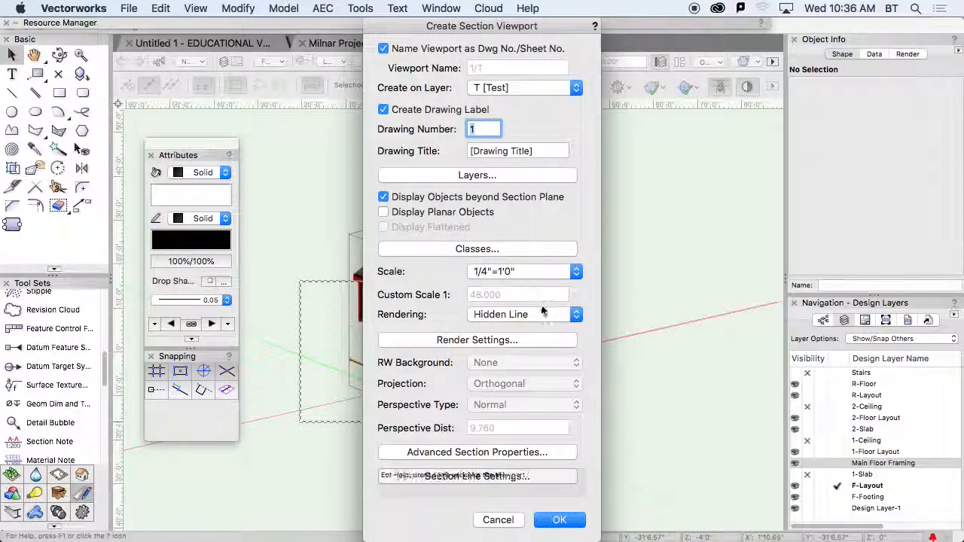
{"action": "left_click", "coordinate": [534, 343]}
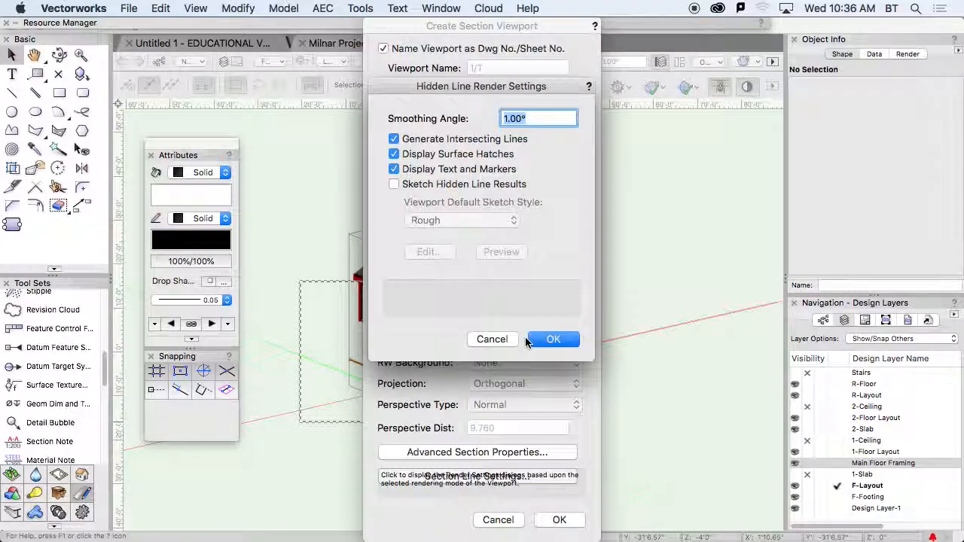
{"action": "left_click", "coordinate": [555, 339]}
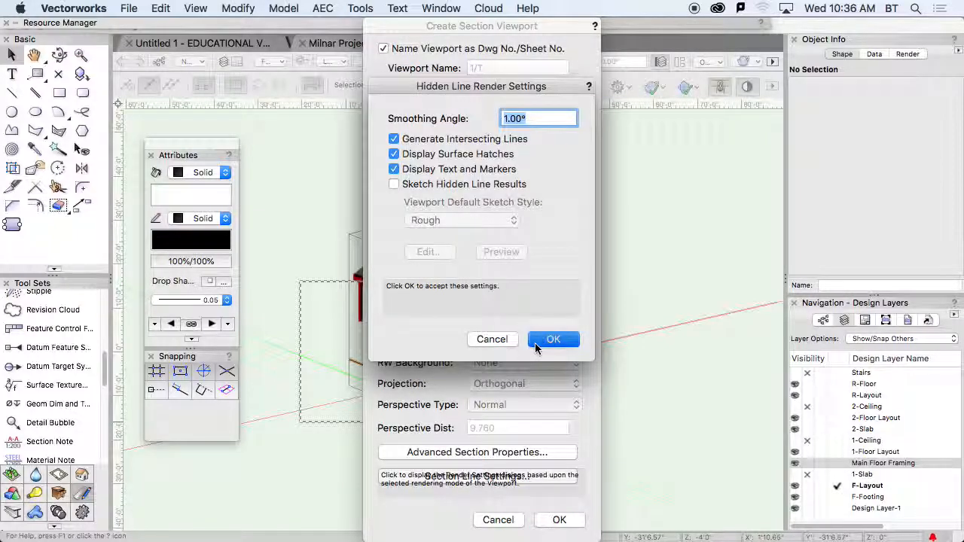
Step: Review the extent, display and attribute options in the advanced section properties and accept them
{"action": "left_click", "coordinate": [519, 453]}
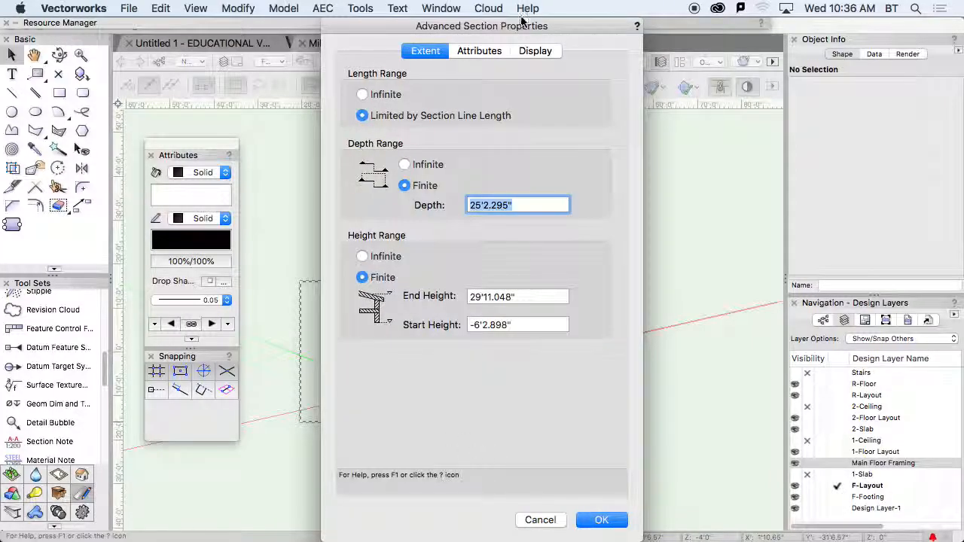
{"action": "left_click", "coordinate": [537, 51]}
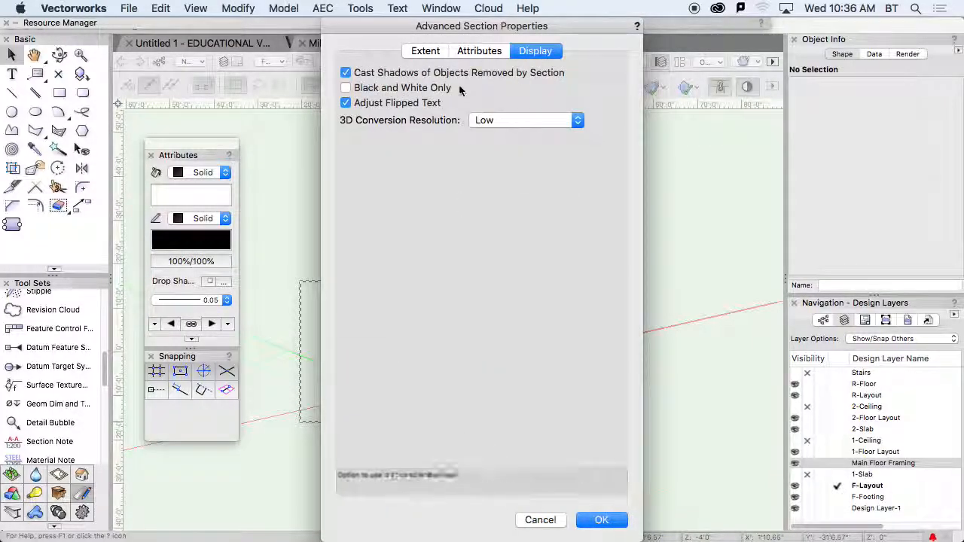
{"action": "left_click", "coordinate": [484, 52]}
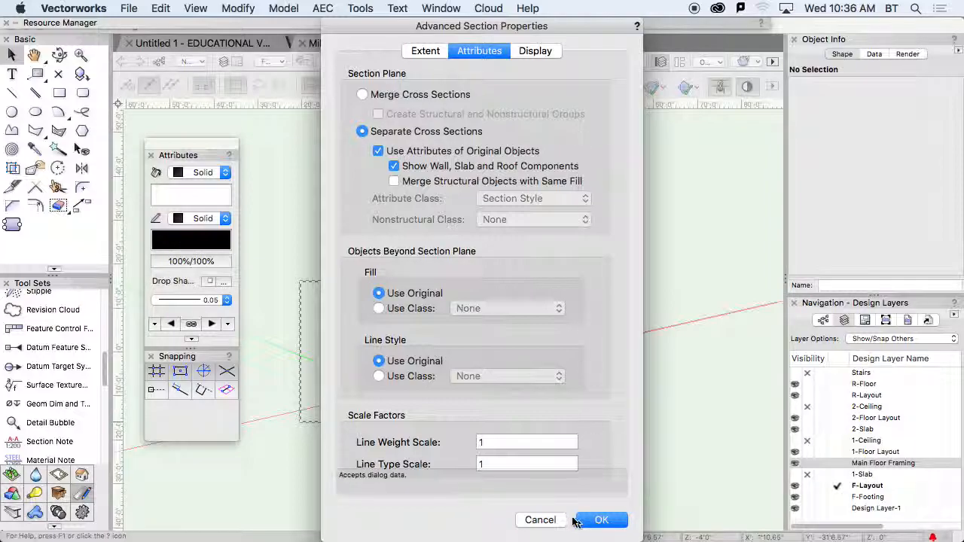
{"action": "left_click", "coordinate": [602, 519]}
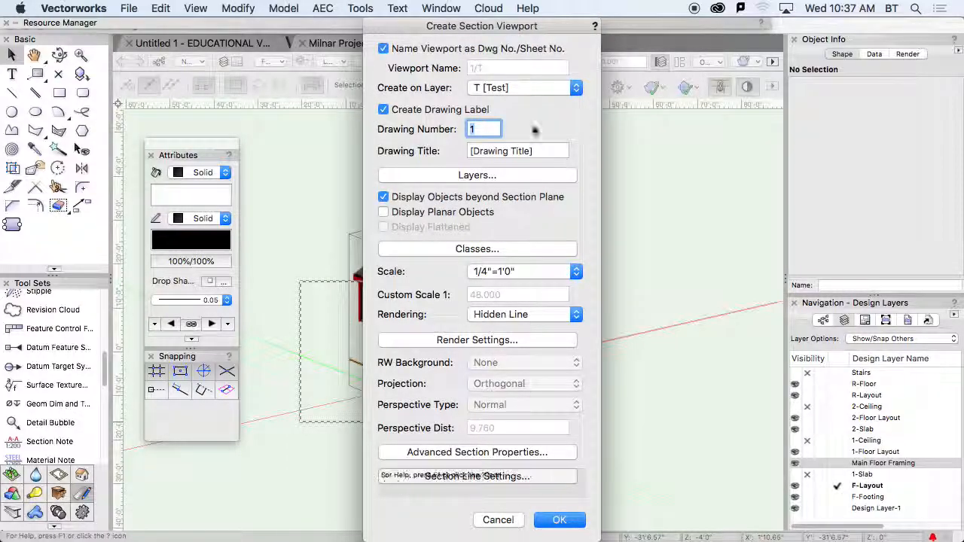
Step: Turn on Black and White Only in the advanced section display properties and create the section viewport
{"action": "left_click_drag", "start_coordinate": [533, 27], "coordinate": [751, 27]}
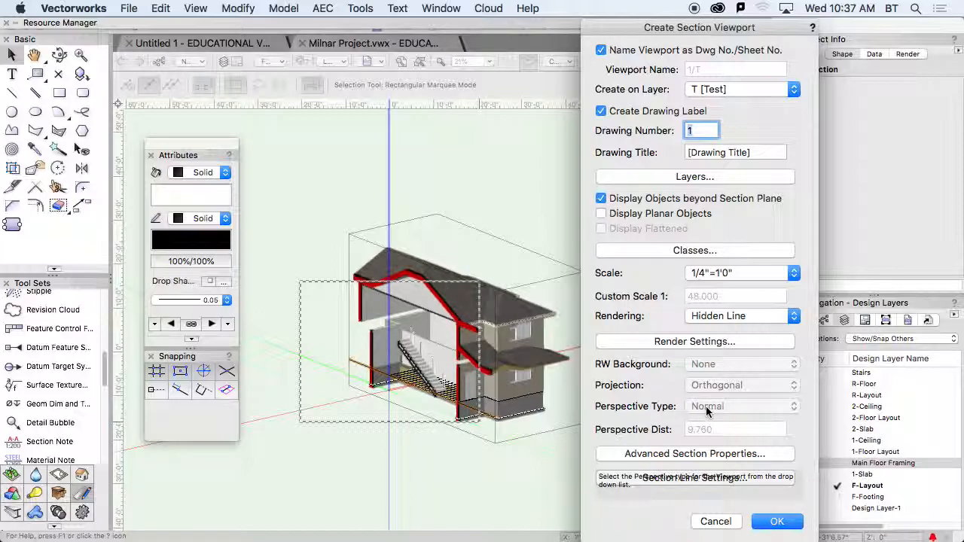
{"action": "left_click", "coordinate": [728, 454]}
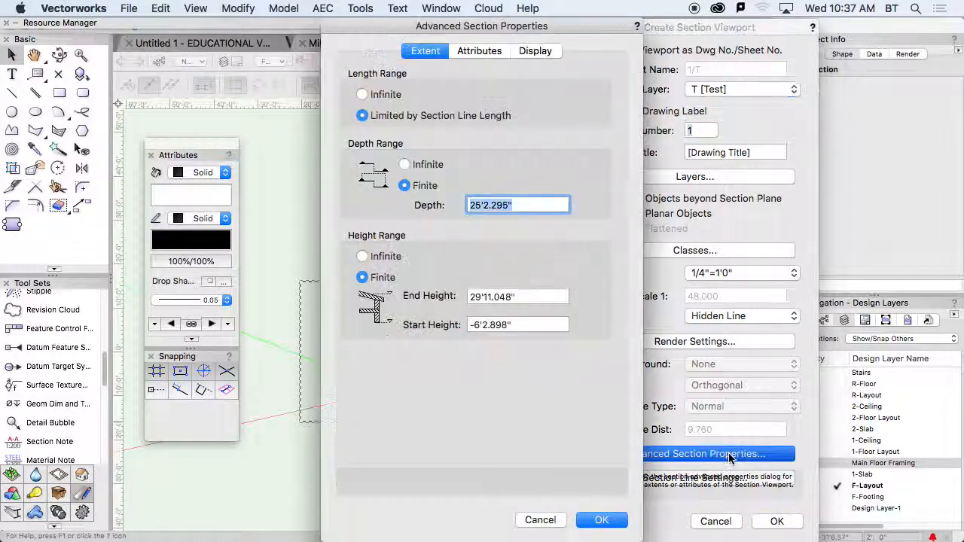
{"action": "left_click", "coordinate": [493, 52]}
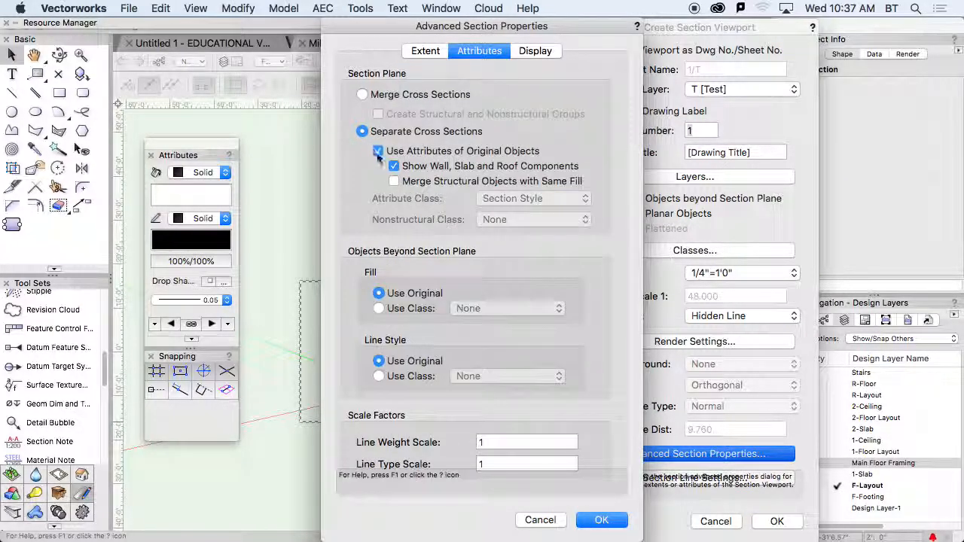
{"action": "left_click", "coordinate": [535, 52]}
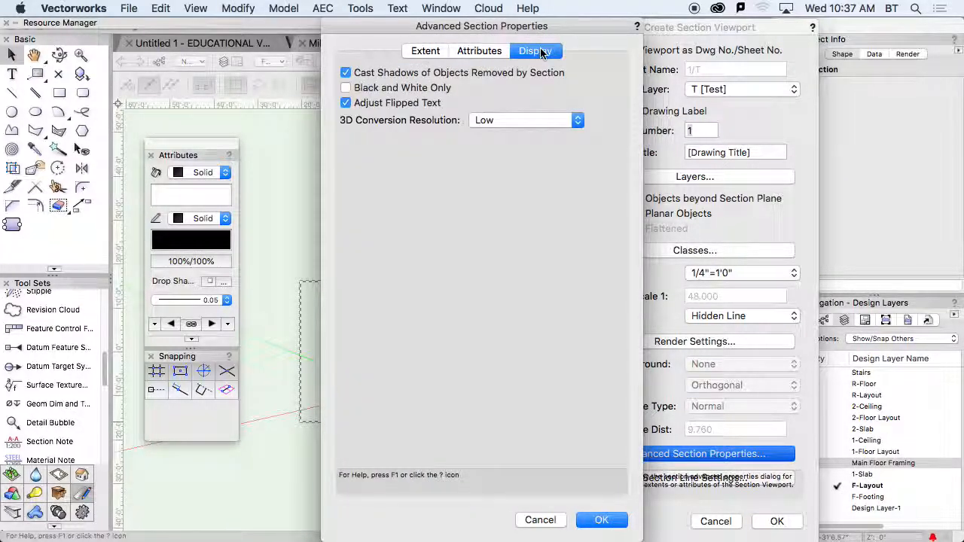
{"action": "left_click", "coordinate": [346, 88]}
{"action": "left_click", "coordinate": [602, 520]}
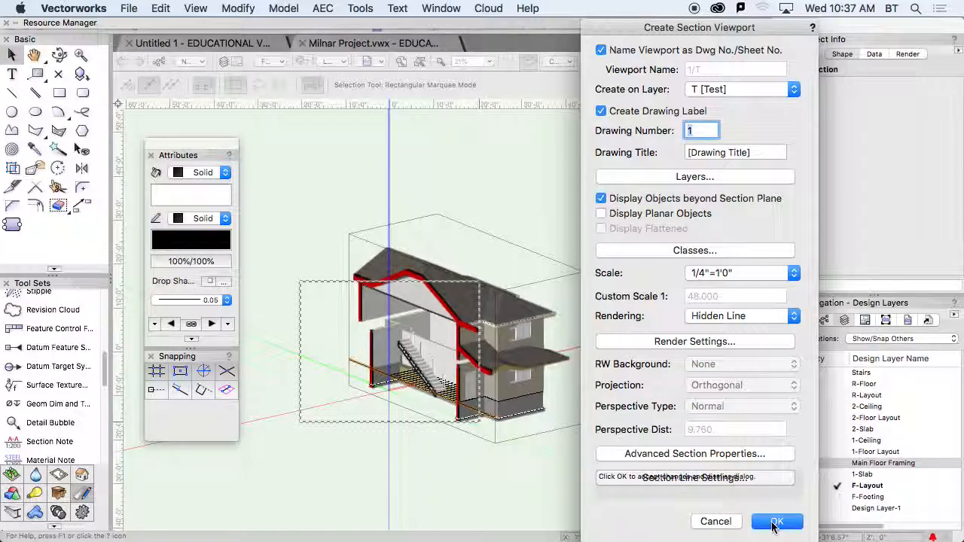
{"action": "left_click", "coordinate": [774, 522]}
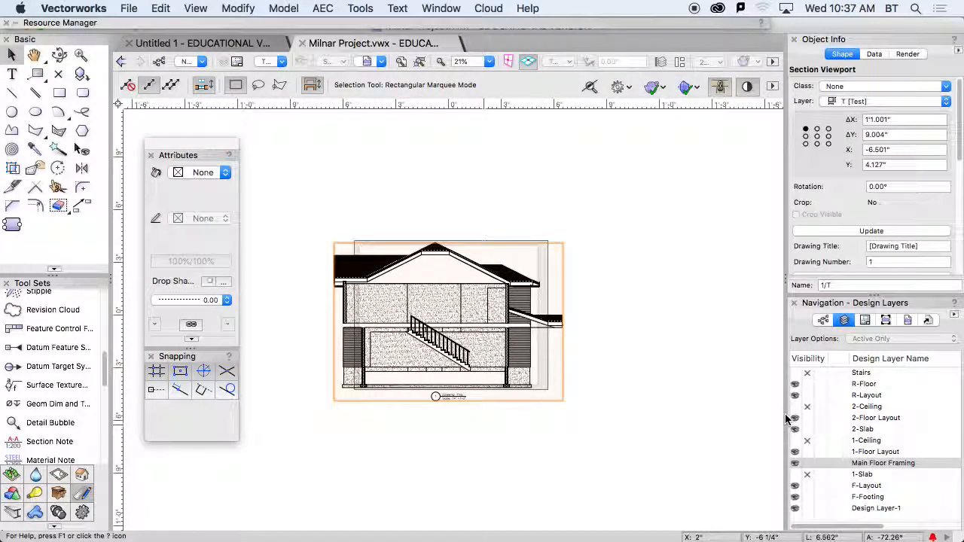
Step: Open the new section viewport's annotations for editing
{"action": "scroll", "coordinate": [433, 335], "scroll_direction": "down", "scroll_amount": 3}
{"action": "scroll", "coordinate": [433, 336], "scroll_direction": "up", "scroll_amount": 5}
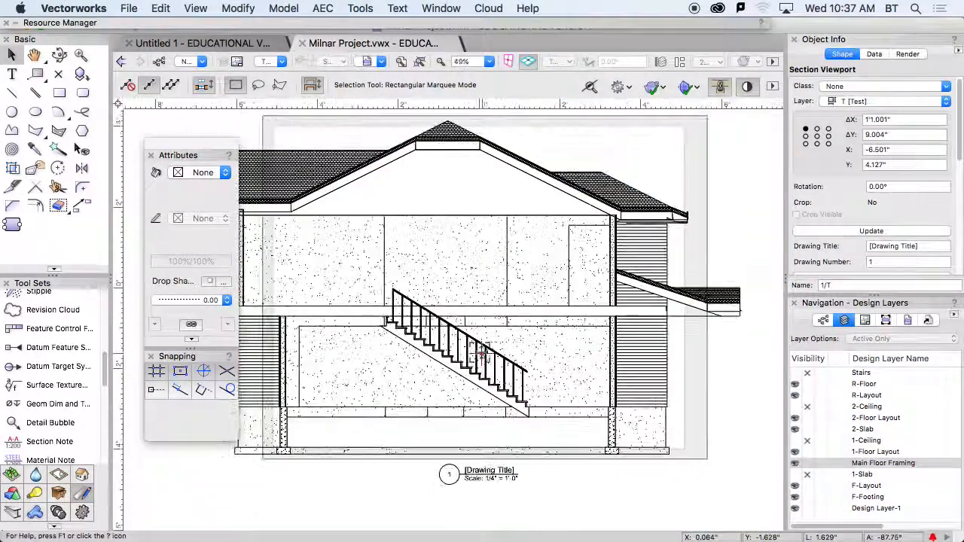
{"action": "scroll", "coordinate": [480, 354], "scroll_direction": "down", "scroll_amount": 1}
{"action": "middle_click_drag", "start_coordinate": [478, 352], "coordinate": [553, 344]}
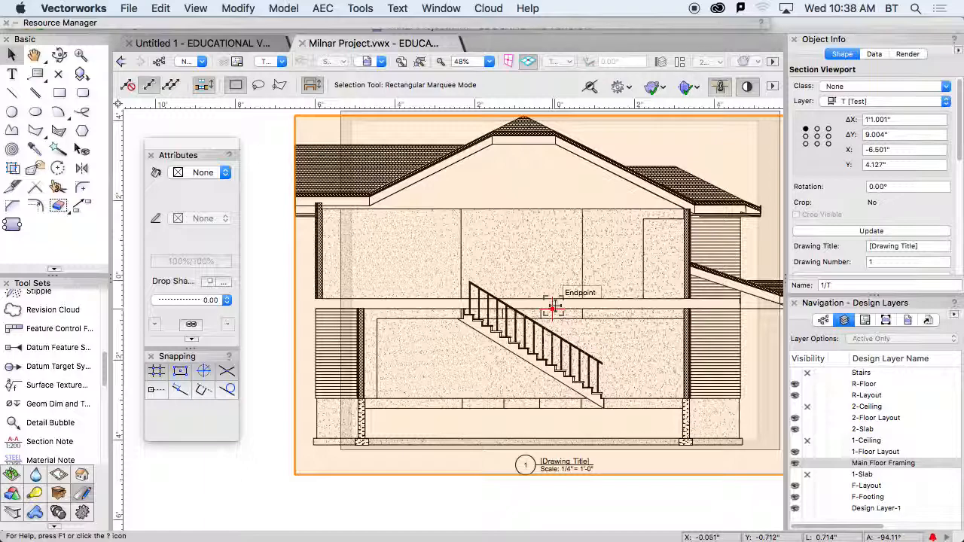
{"action": "double_click", "coordinate": [548, 297]}
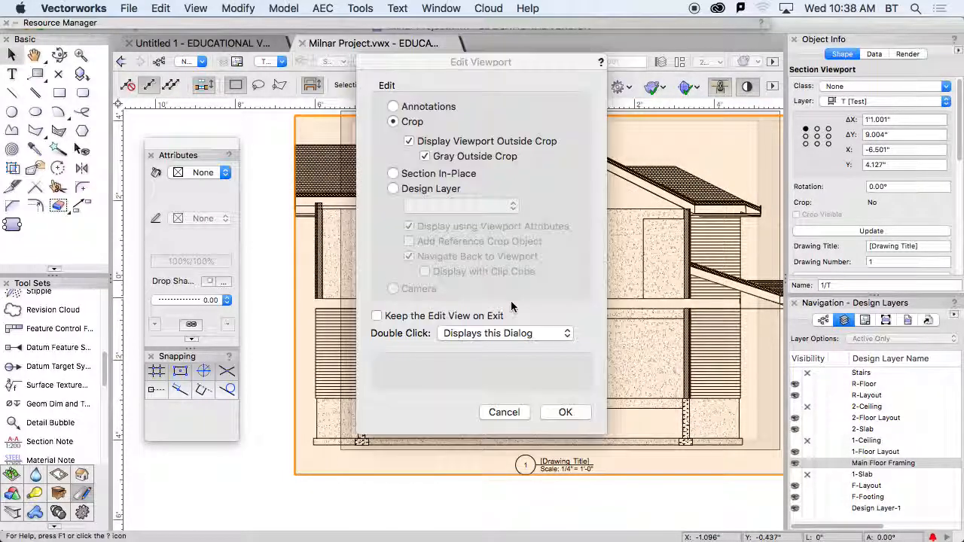
{"action": "left_click", "coordinate": [393, 106]}
{"action": "left_click", "coordinate": [566, 412]}
Step: Create a 1 1/2" by 9 1/4" rectangle and place it in the floor cavity just above the stud wall
{"action": "scroll", "coordinate": [320, 308], "scroll_direction": "up", "scroll_amount": 4}
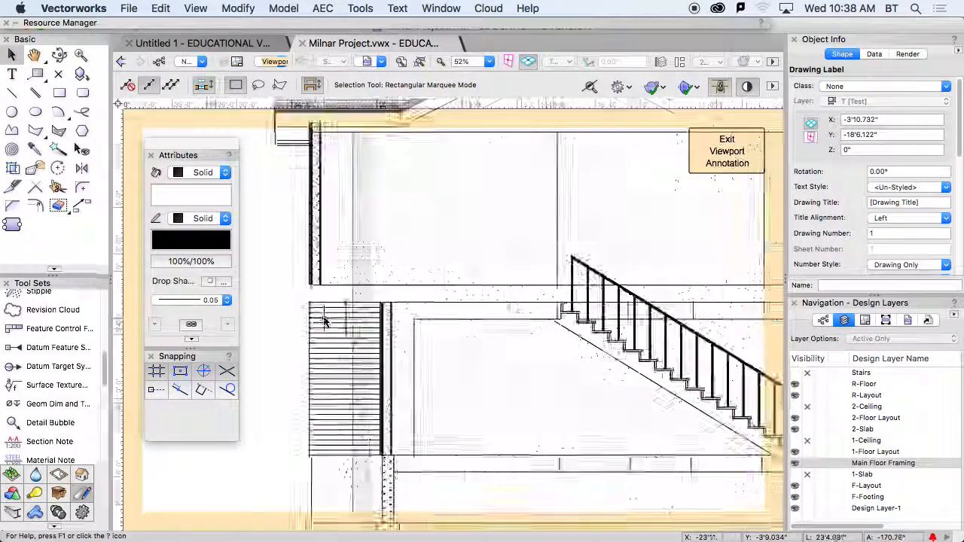
{"action": "double_click", "coordinate": [58, 92]}
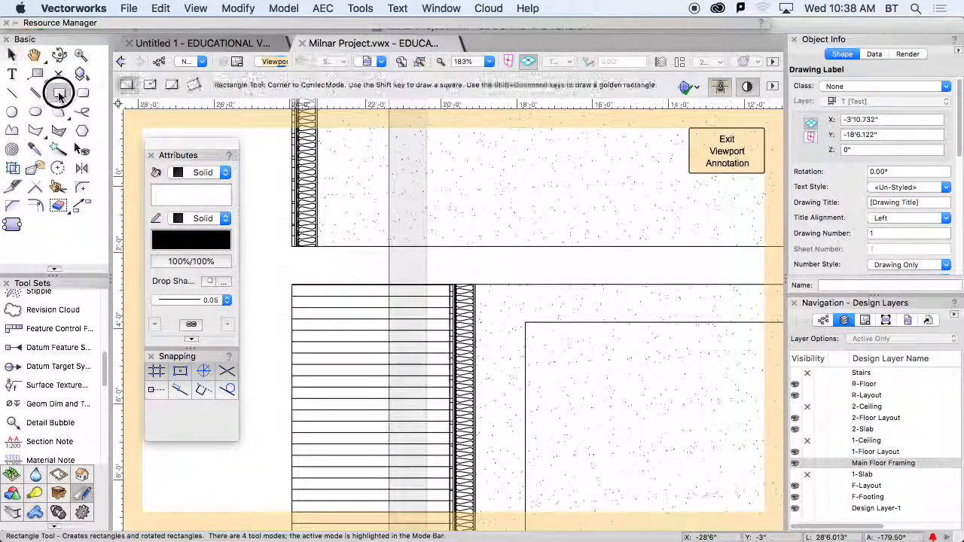
{"action": "type", "text": "1.5"}
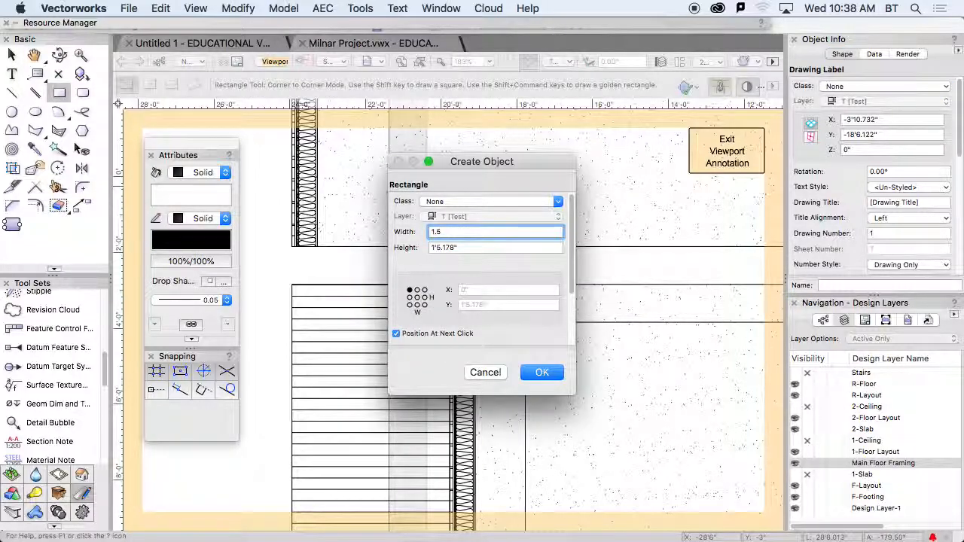
{"action": "key", "text": "Tab"}
{"action": "type", "text": "9.2"}
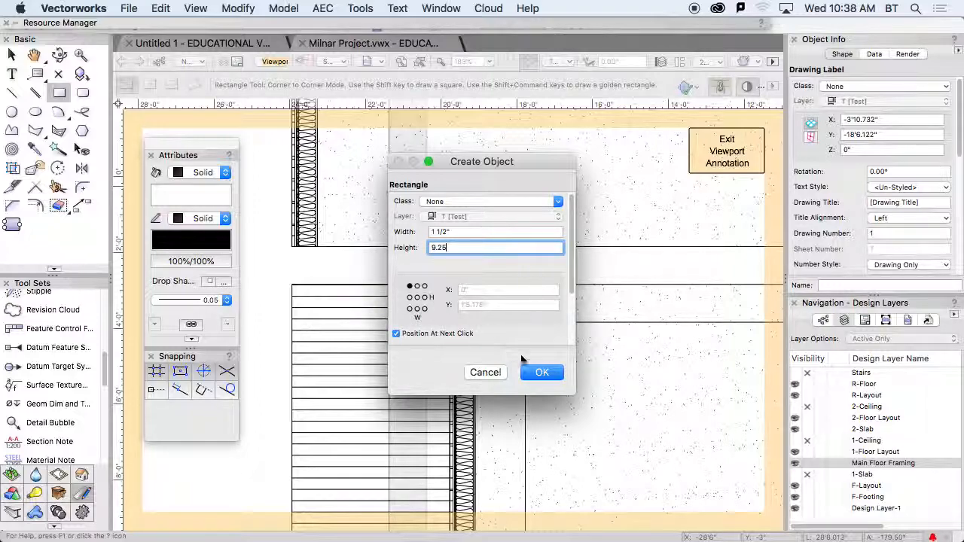
{"action": "left_click", "coordinate": [539, 374]}
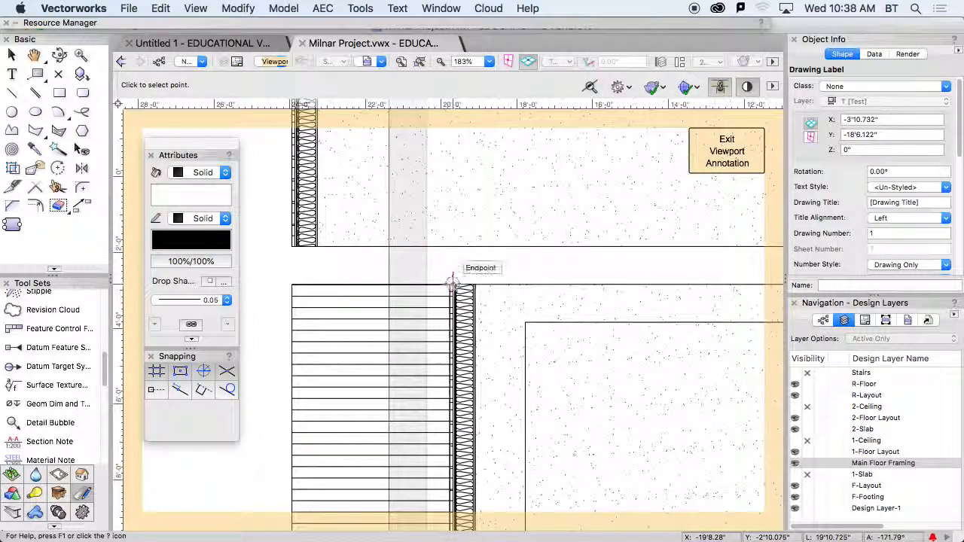
{"action": "left_click", "coordinate": [460, 238]}
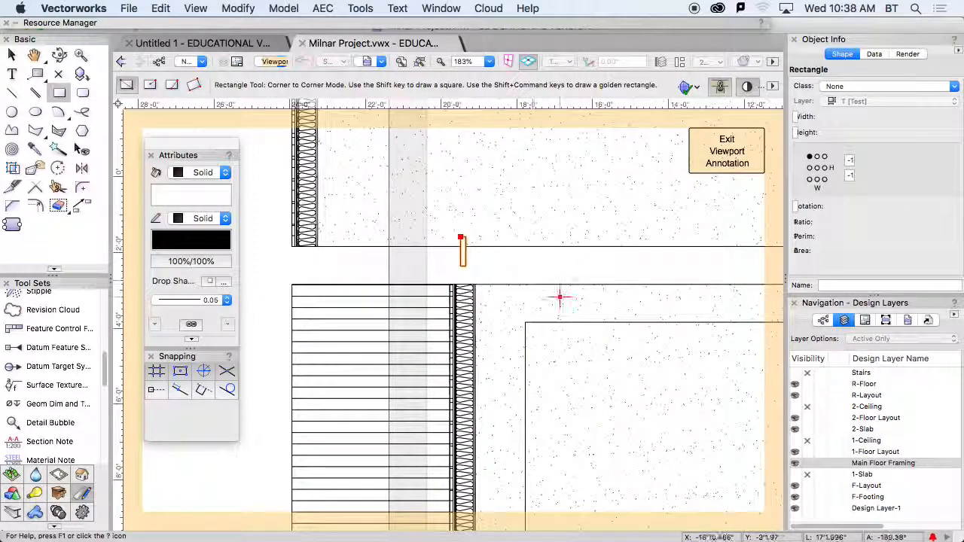
Step: Draw two crossing diagonal lines between the opposite corners of the rectangle to mark it as a joist
{"action": "scroll", "coordinate": [486, 245], "scroll_direction": "up", "scroll_amount": 5}
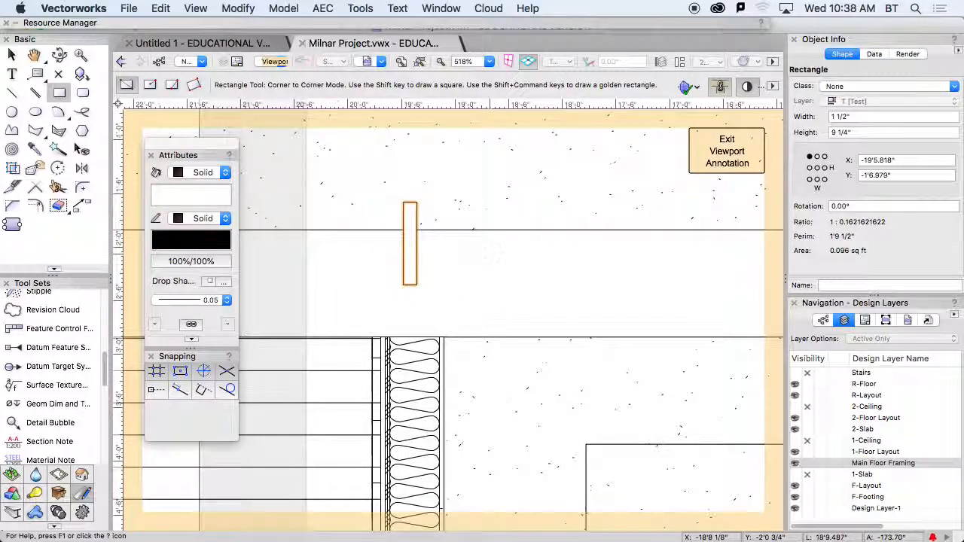
{"action": "key", "text": "2"}
{"action": "left_click", "coordinate": [403, 202]}
{"action": "left_click", "coordinate": [415, 285]}
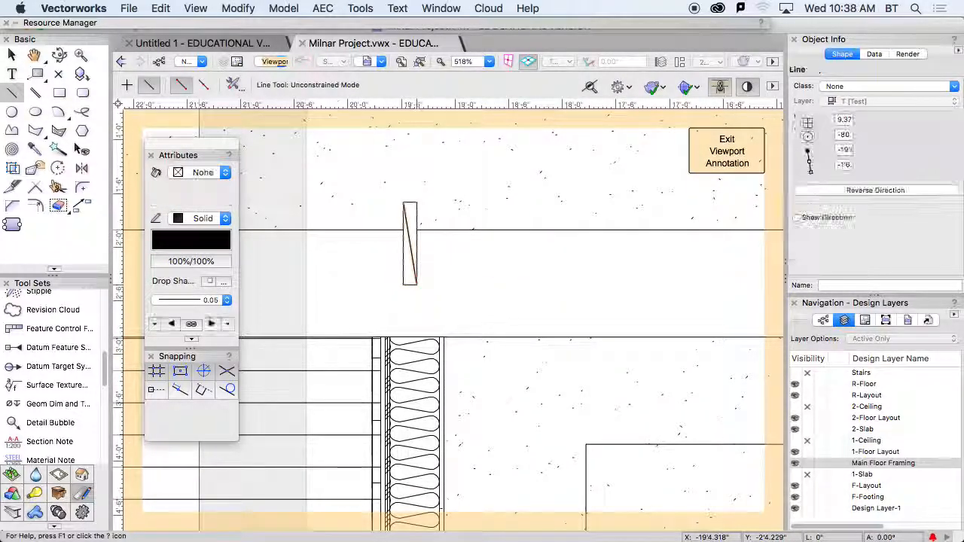
{"action": "left_click", "coordinate": [403, 284]}
{"action": "left_click", "coordinate": [416, 201]}
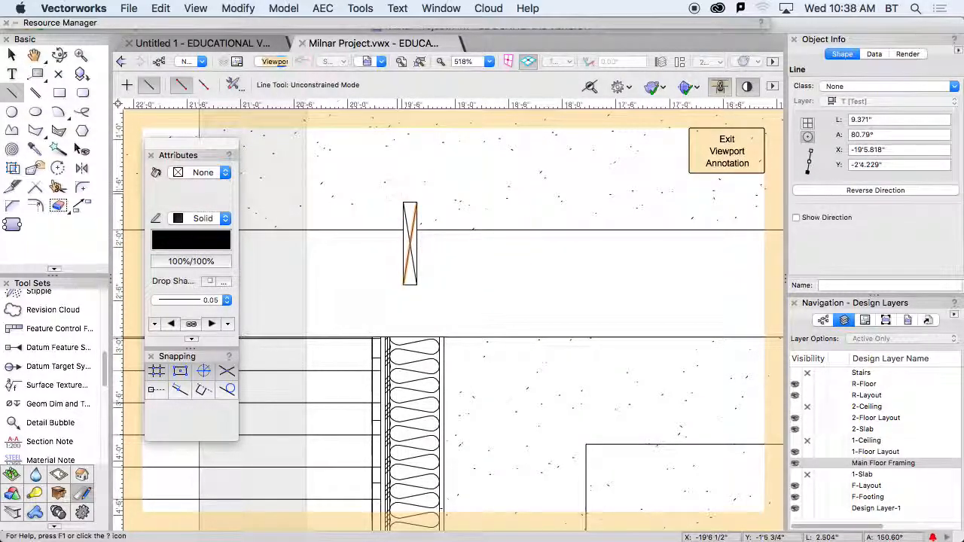
Step: Group the rectangle with its diagonals and move the joist so its lower outer corner snaps to the stud wall's outer top corner
{"action": "key", "text": "x"}
{"action": "left_click_drag", "start_coordinate": [382, 190], "coordinate": [439, 292]}
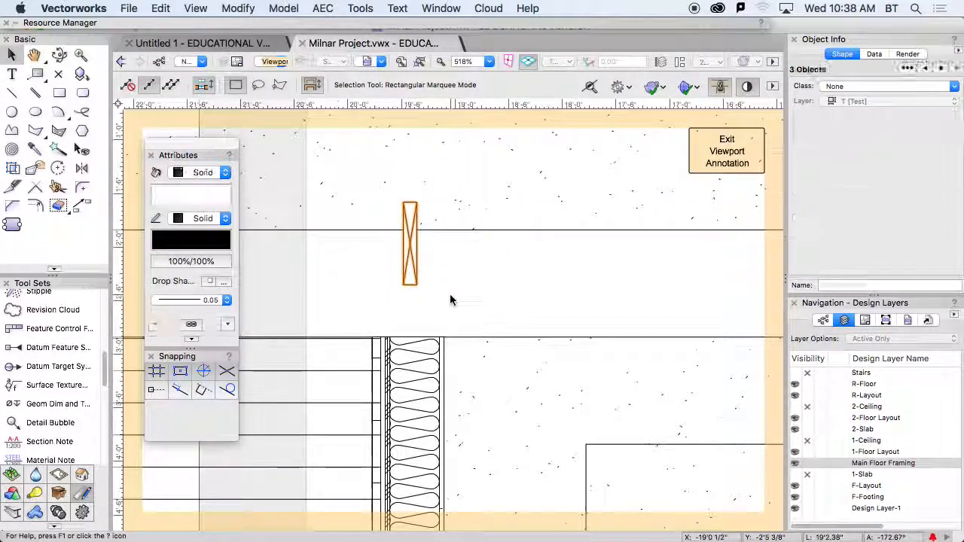
{"action": "key", "text": "super+g"}
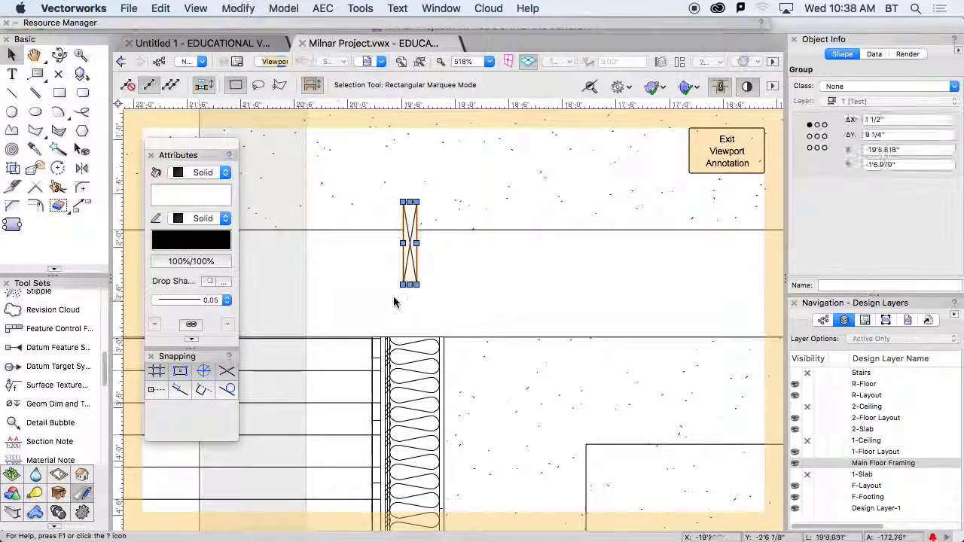
{"action": "scroll", "coordinate": [400, 288], "scroll_direction": "up", "scroll_amount": 3}
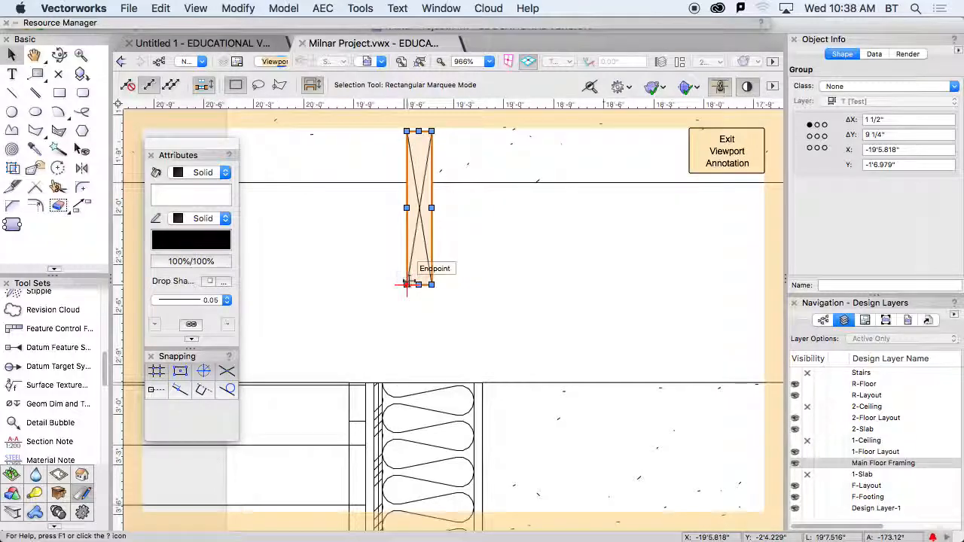
{"action": "left_click_drag", "start_coordinate": [407, 283], "coordinate": [382, 382]}
Step: Duplicate the joist and move the copy by an X offset of 16"
{"action": "scroll", "coordinate": [463, 347], "scroll_direction": "down", "scroll_amount": 3}
{"action": "key", "text": "super+d"}
{"action": "key", "text": "super+m"}
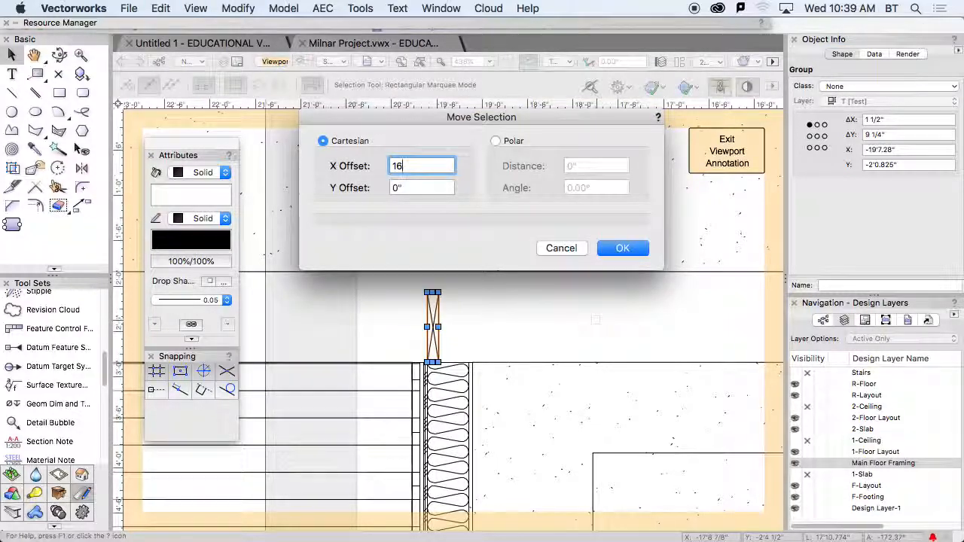
{"action": "key", "text": "Return"}
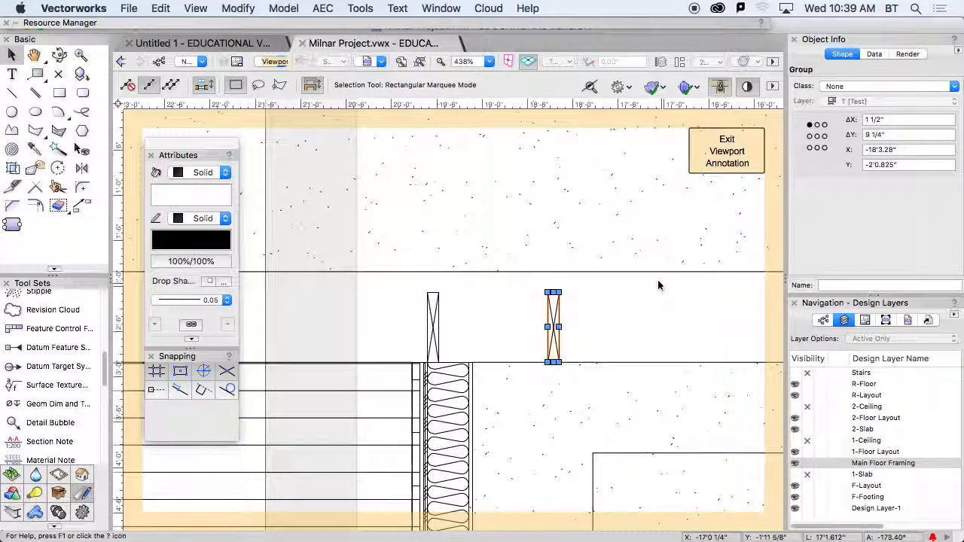
Step: Draw a 3/4" thick Plywood/OSB (detail) linear material about 3'6" long from the first joist's upper outer corner across both joists
{"action": "middle_click_drag", "start_coordinate": [603, 340], "coordinate": [450, 286]}
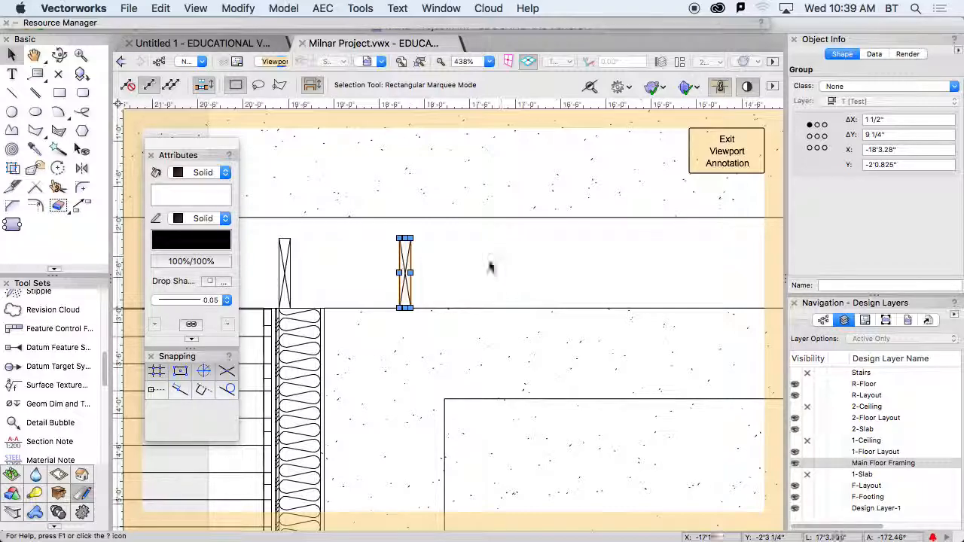
{"action": "scroll", "coordinate": [64, 407], "scroll_direction": "down", "scroll_amount": 5}
{"action": "scroll", "coordinate": [64, 407], "scroll_direction": "up", "scroll_amount": 5}
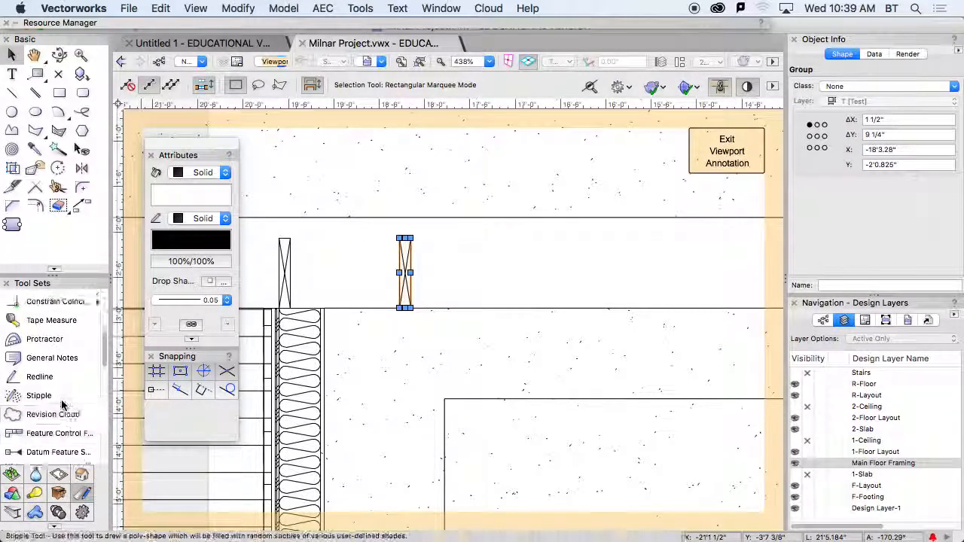
{"action": "left_click", "coordinate": [17, 514]}
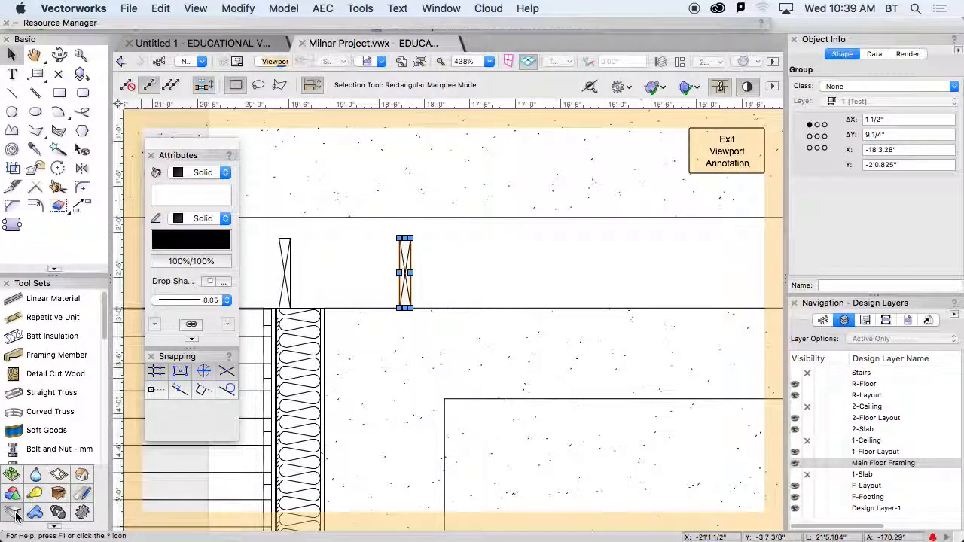
{"action": "left_click", "coordinate": [75, 305]}
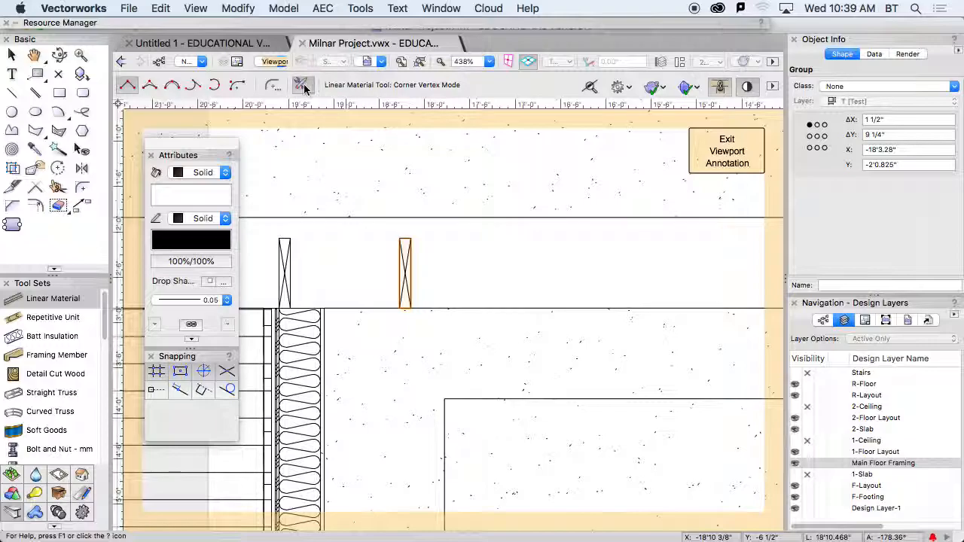
{"action": "left_click", "coordinate": [303, 87]}
{"action": "left_click", "coordinate": [493, 218]}
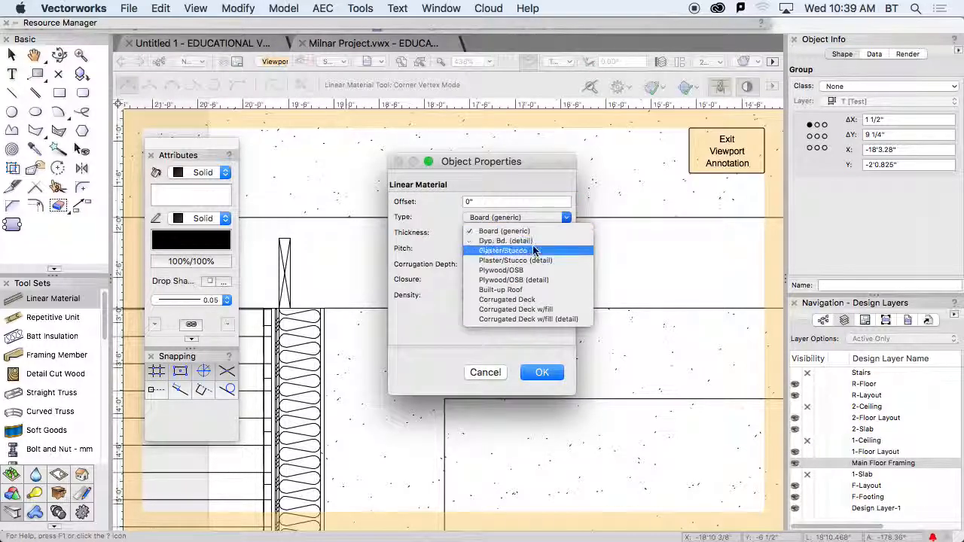
{"action": "left_click", "coordinate": [545, 281]}
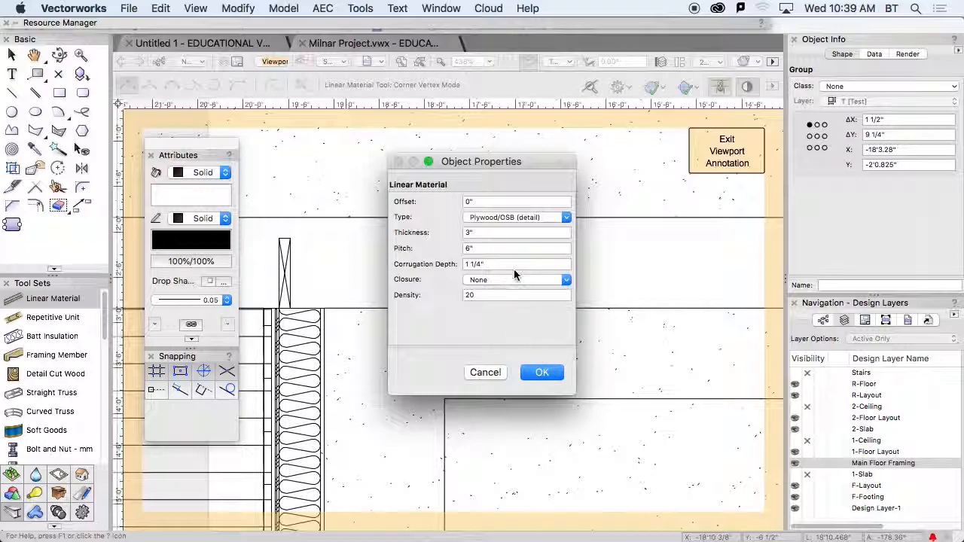
{"action": "double_click", "coordinate": [490, 233]}
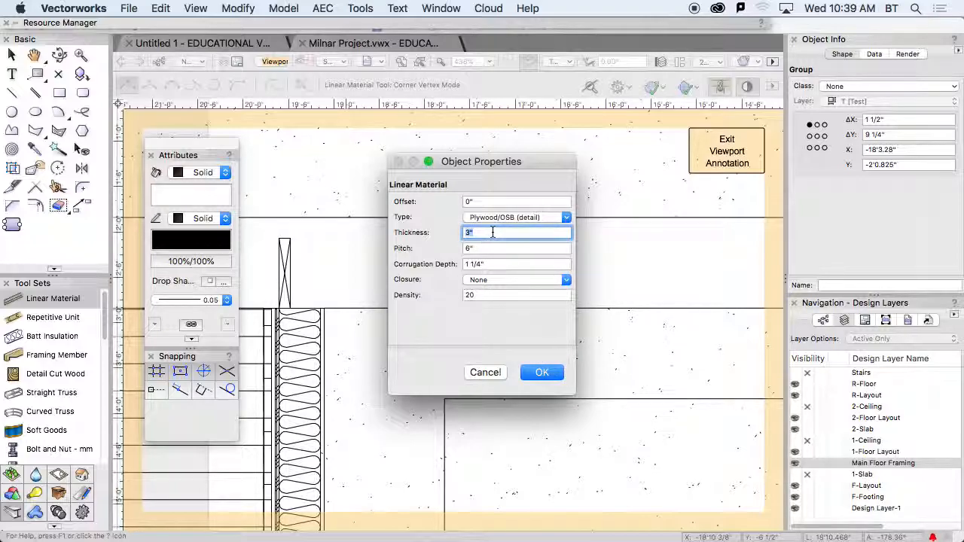
{"action": "type", "text": "3/4"}
{"action": "left_click", "coordinate": [545, 372]}
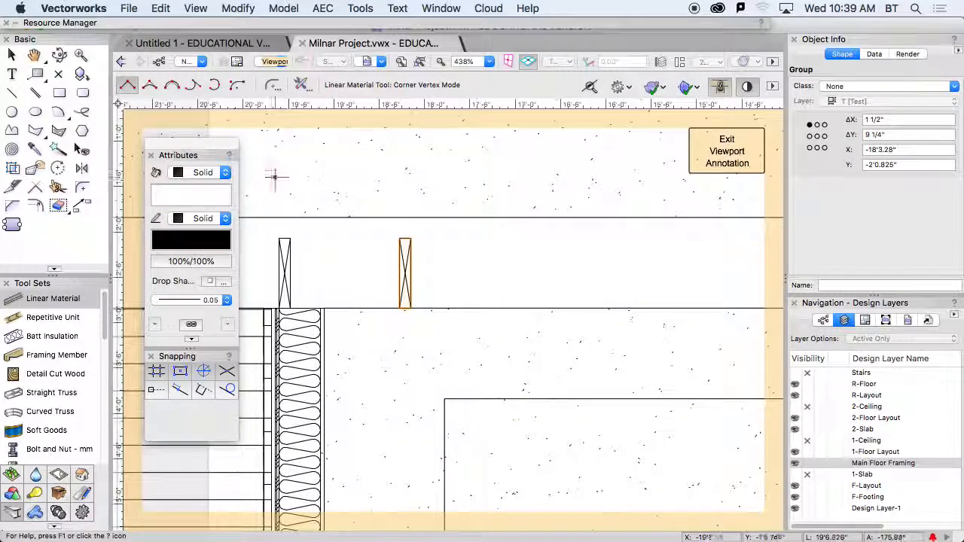
{"action": "left_click", "coordinate": [279, 239]}
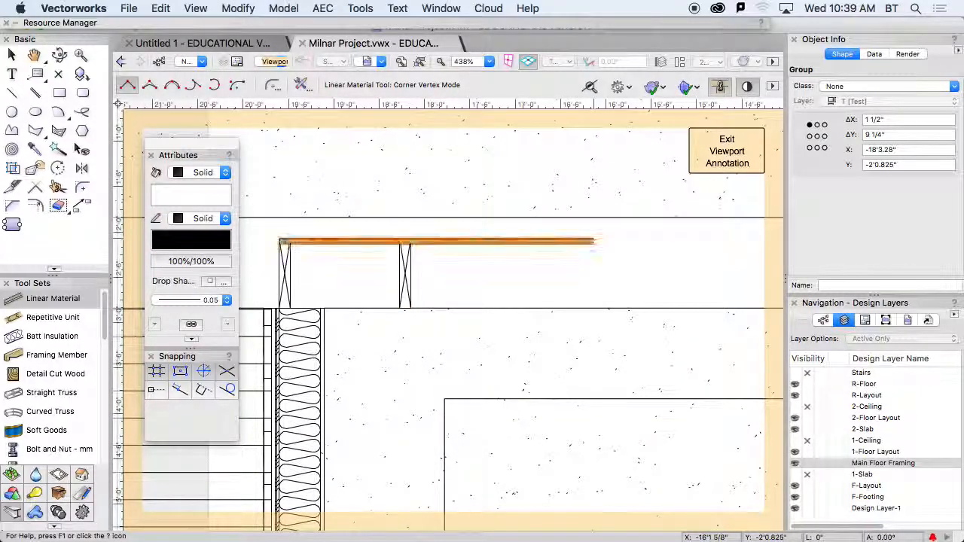
{"action": "double_click", "coordinate": [593, 240]}
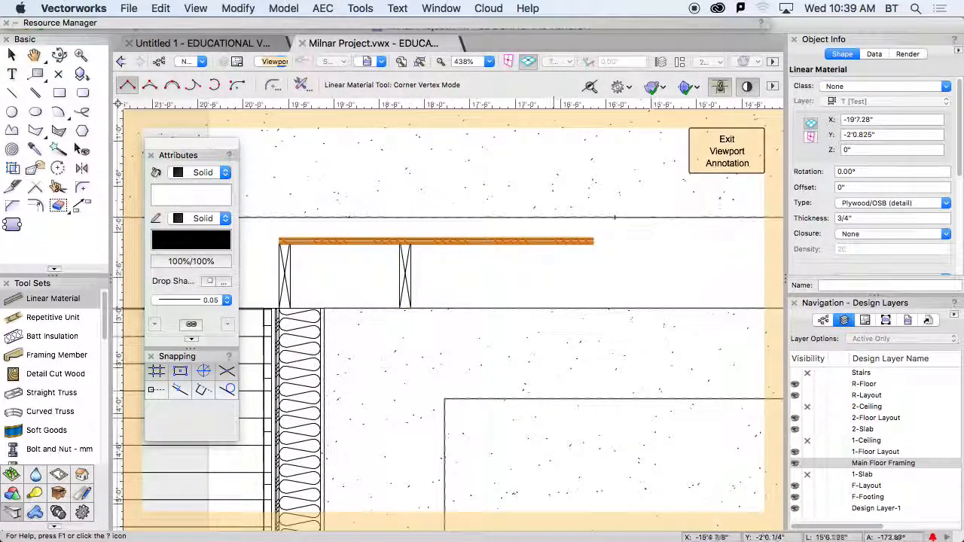
Step: Move the plywood sheathing up so its underside rests on the joists' top edges, flush with the first joist's outer edge
{"action": "scroll", "coordinate": [279, 243], "scroll_direction": "up", "scroll_amount": 5}
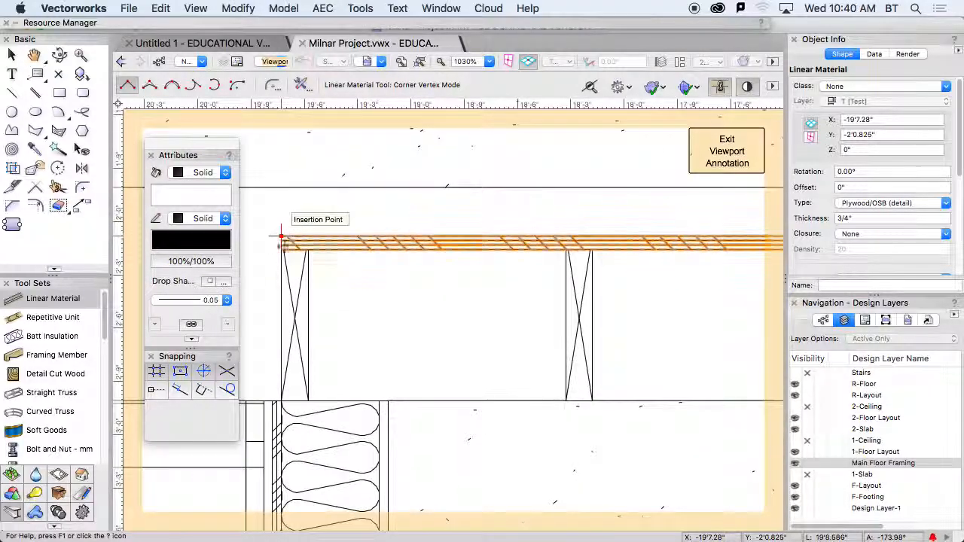
{"action": "key", "text": "x"}
{"action": "left_click_drag", "start_coordinate": [277, 259], "coordinate": [281, 235]}
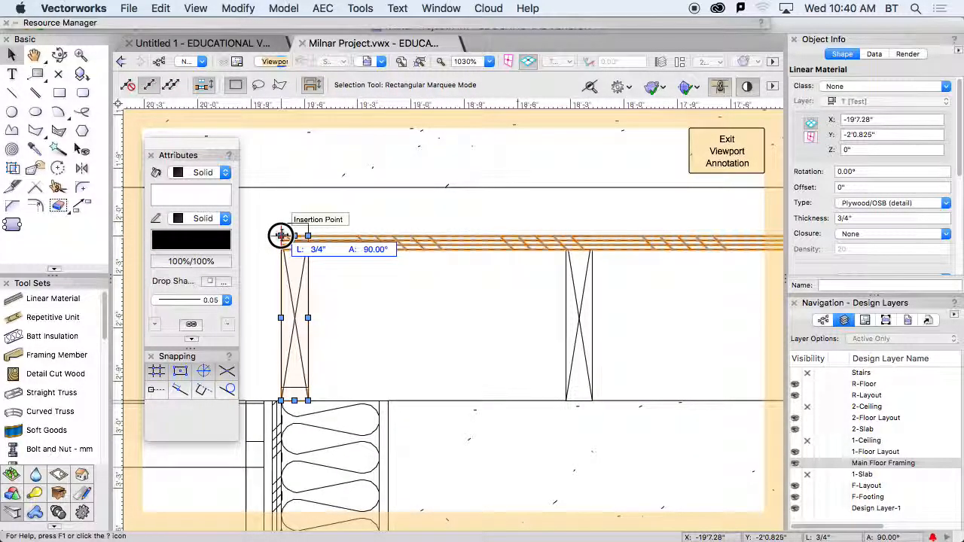
{"action": "key", "text": "Escape"}
{"action": "left_click", "coordinate": [363, 243]}
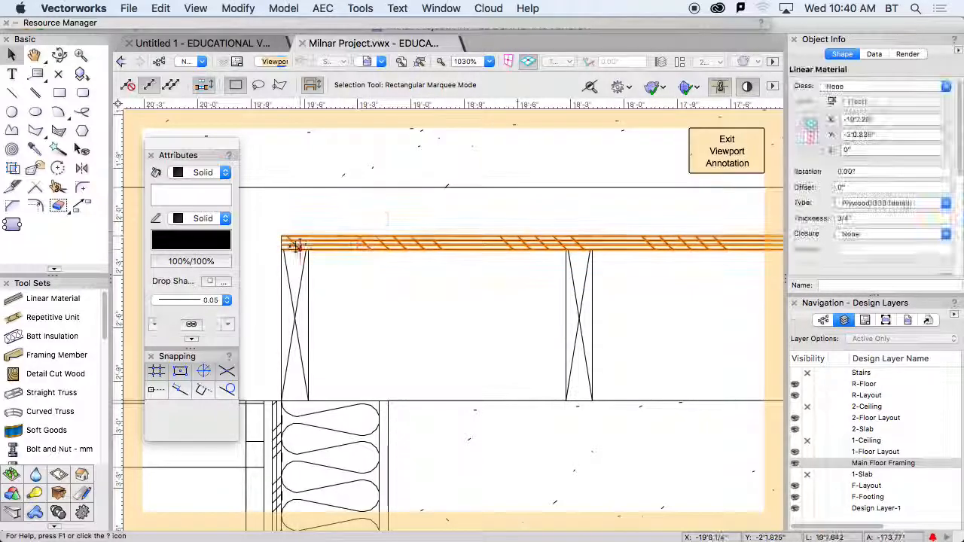
{"action": "left_click", "coordinate": [280, 252]}
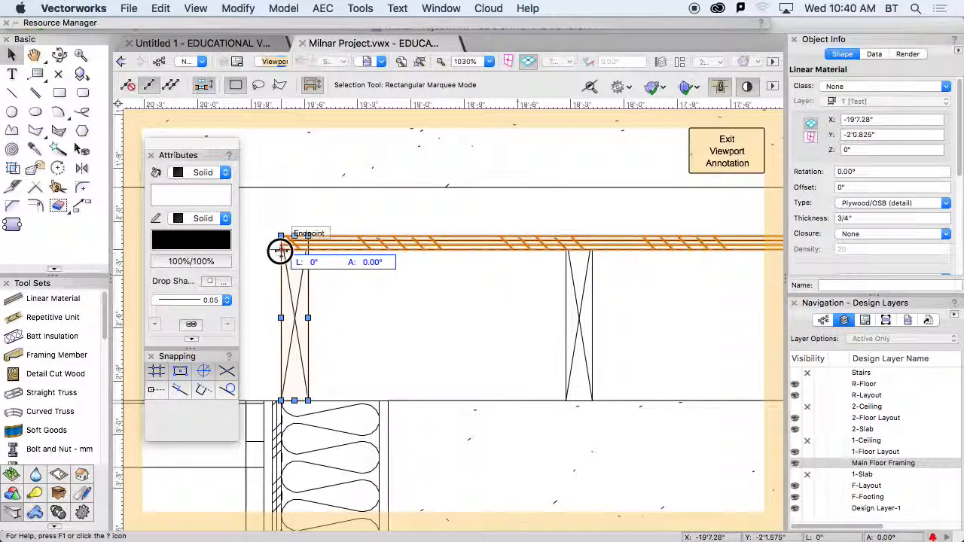
{"action": "left_click_drag", "start_coordinate": [339, 242], "coordinate": [339, 216]}
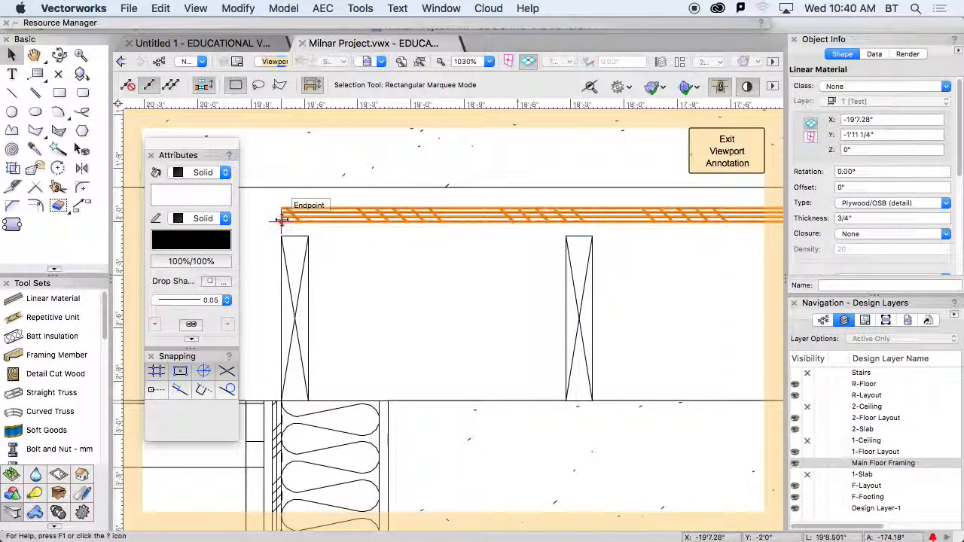
{"action": "left_click_drag", "start_coordinate": [282, 229], "coordinate": [282, 240]}
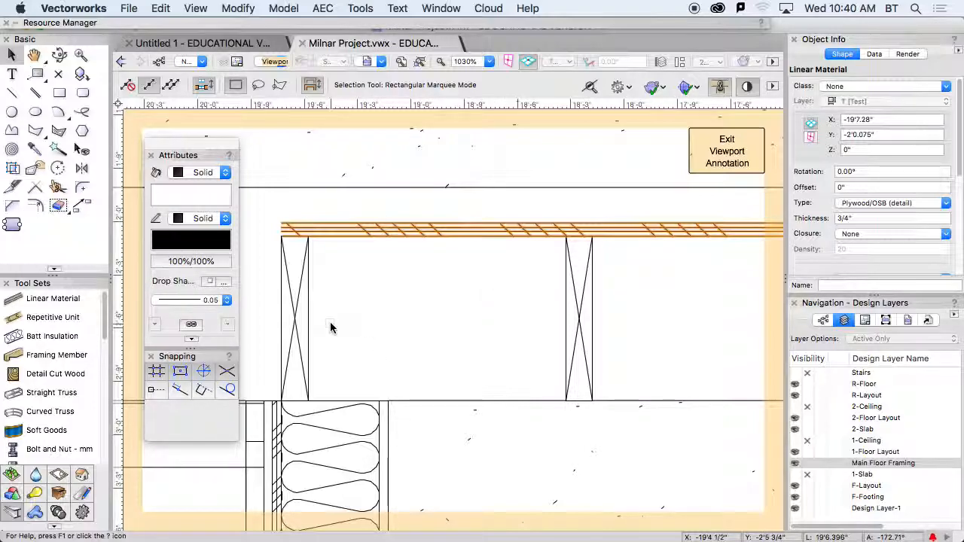
Step: Try a rectangle about 10 3/4" by 9 1/4" under the plywood, beyond the second joist, and delete it
{"action": "mouse_move", "coordinate": [612, 303]}
{"action": "middle_mouse_down"}
{"action": "mouse_move", "coordinate": [261, 289]}
{"action": "mouse_move", "coordinate": [634, 279]}
{"action": "middle_mouse_up"}
{"action": "mouse_move", "coordinate": [710, 301]}
{"action": "middle_mouse_down"}
{"action": "mouse_move", "coordinate": [478, 306]}
{"action": "mouse_move", "coordinate": [379, 288]}
{"action": "middle_mouse_up"}
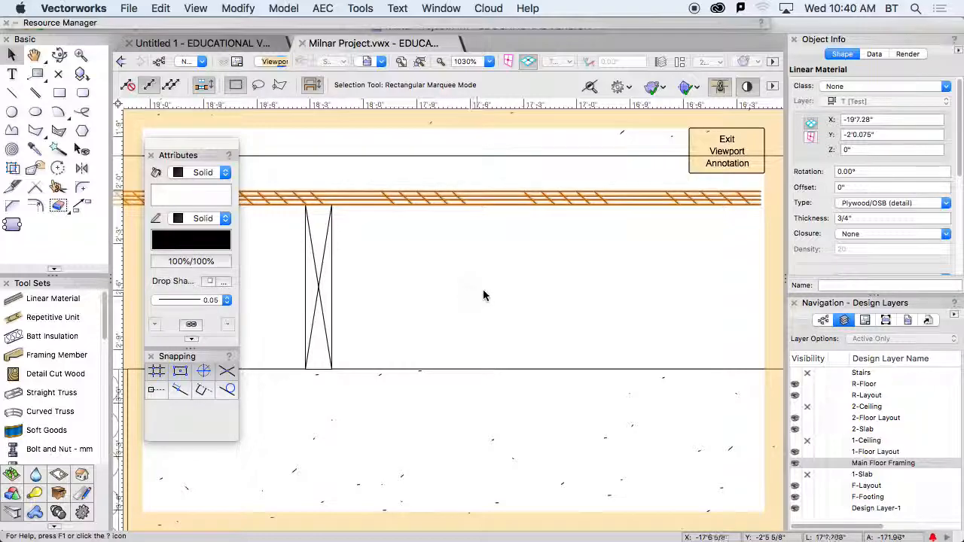
{"action": "key", "text": "4"}
{"action": "left_click", "coordinate": [494, 204]}
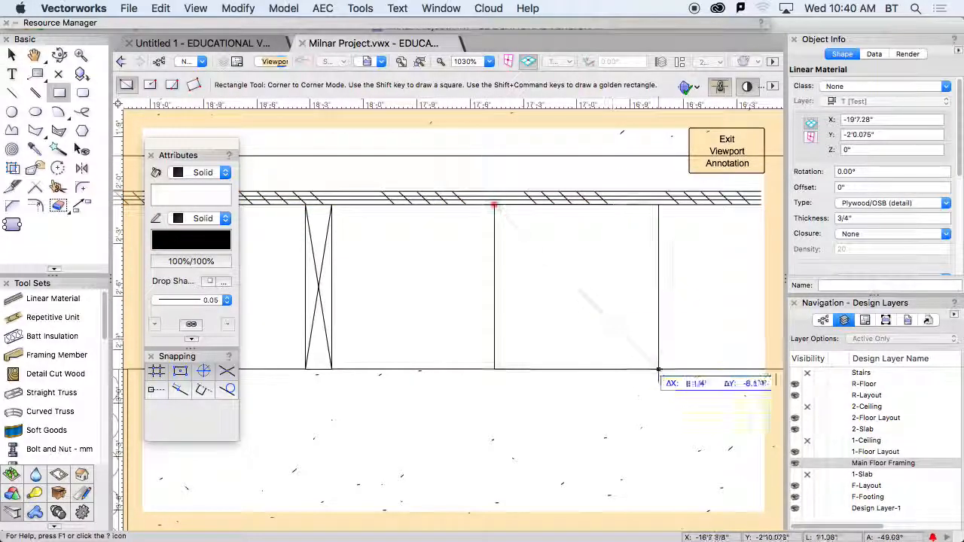
{"action": "left_click", "coordinate": [685, 369]}
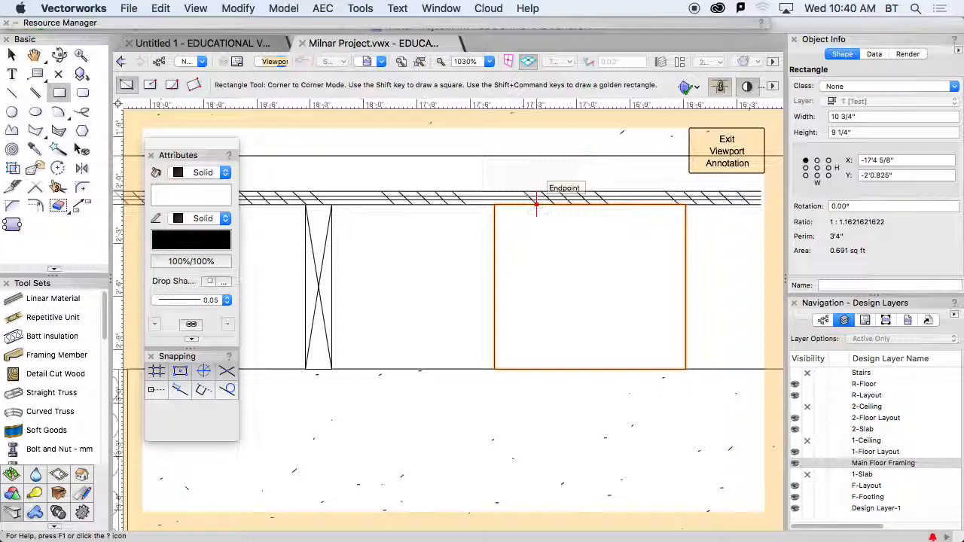
{"action": "key", "text": "Delete"}
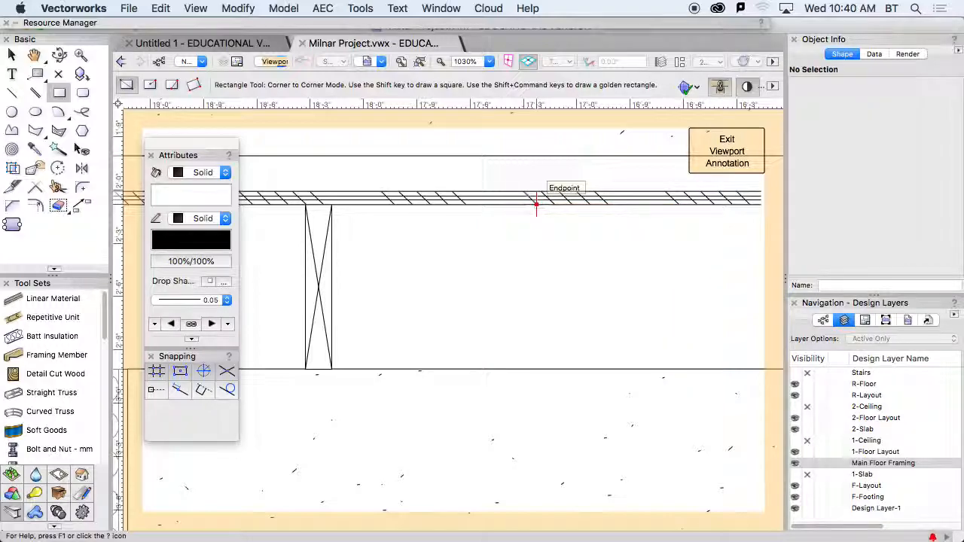
{"action": "scroll", "coordinate": [536, 203], "scroll_direction": "down", "scroll_amount": 10}
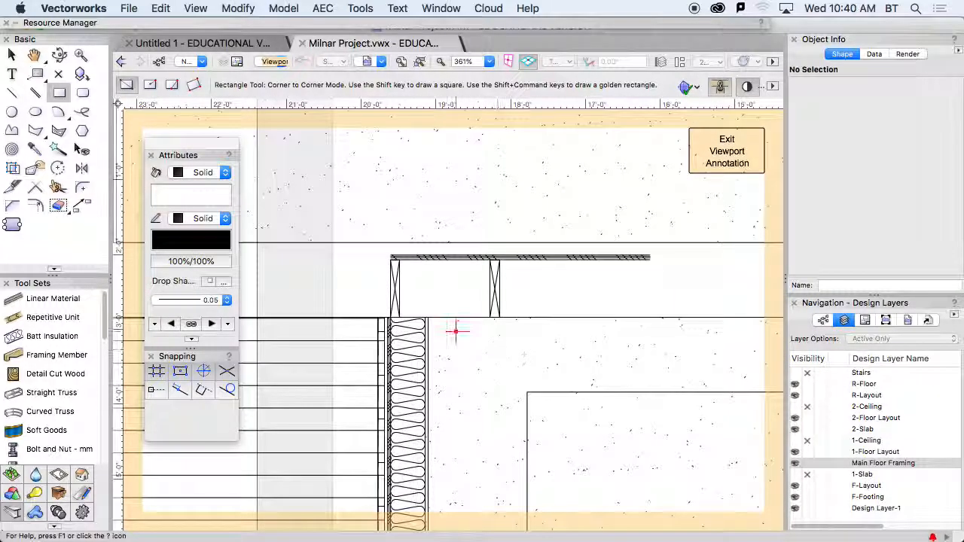
{"action": "scroll", "coordinate": [455, 330], "scroll_direction": "up", "scroll_amount": 6}
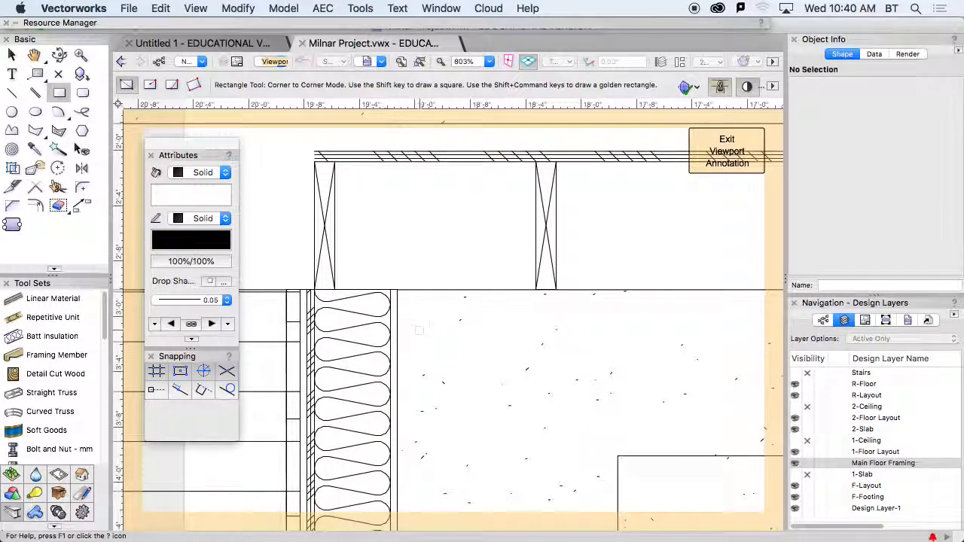